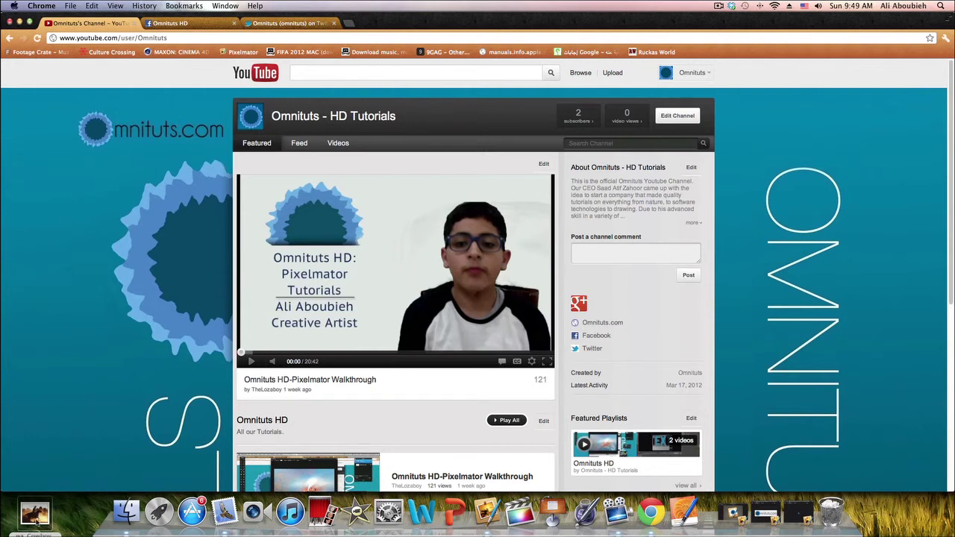
Open ws_Cowboy_with_lasso_1600x1200.jpeg in Pixelmator from Finder and shift its window slightly right
right_click(34, 515)
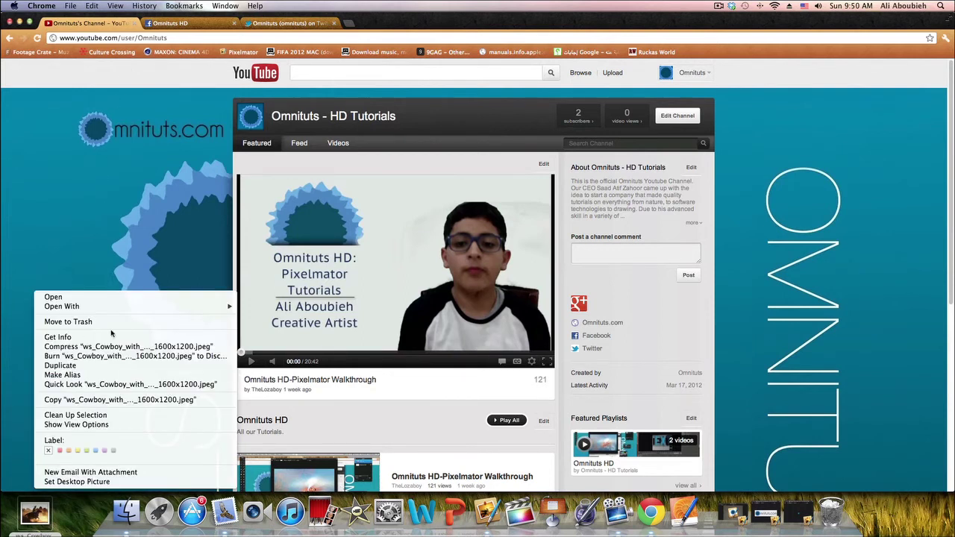
mouse_move(201, 306)
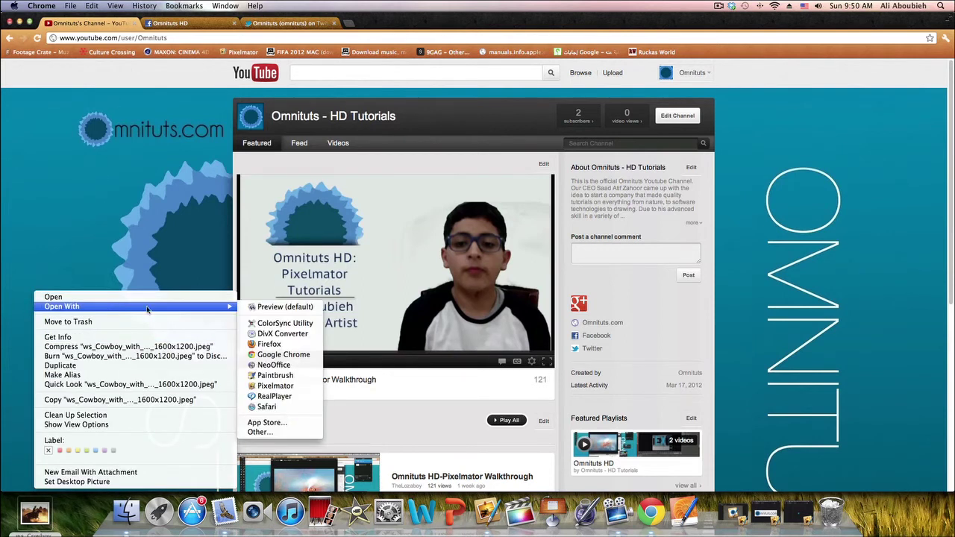
click(276, 386)
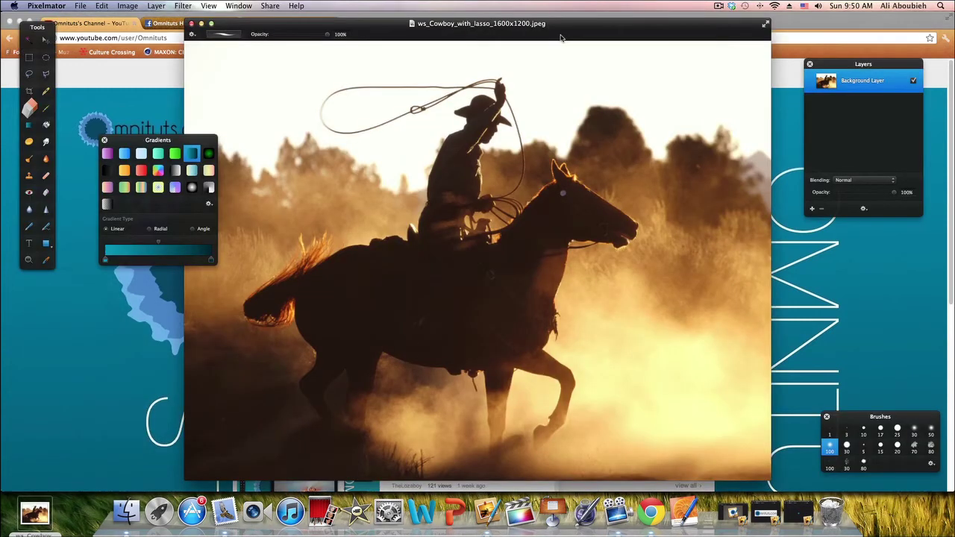
drag(562, 38, 590, 32)
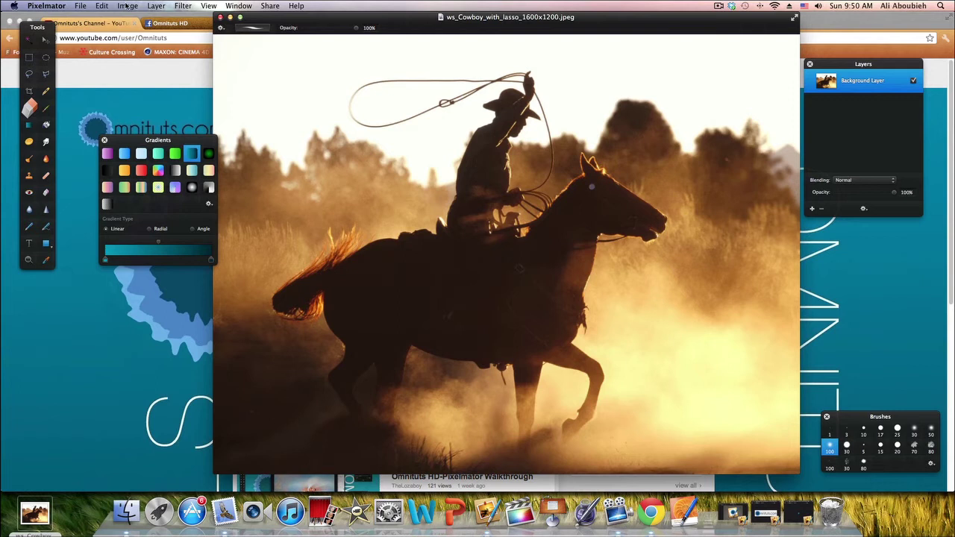
Desaturate the cowboy photo to black and white, then search Help for 'des'
click(127, 6)
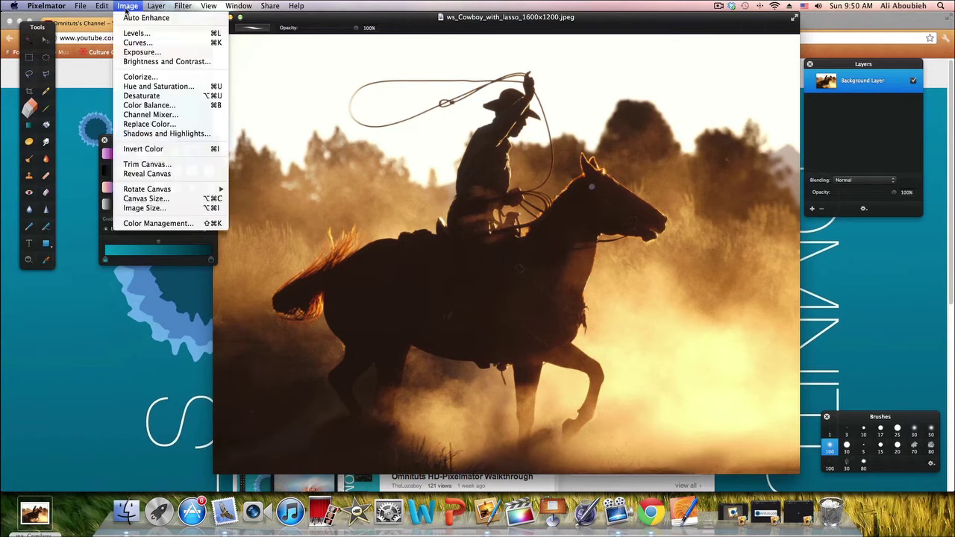
click(170, 98)
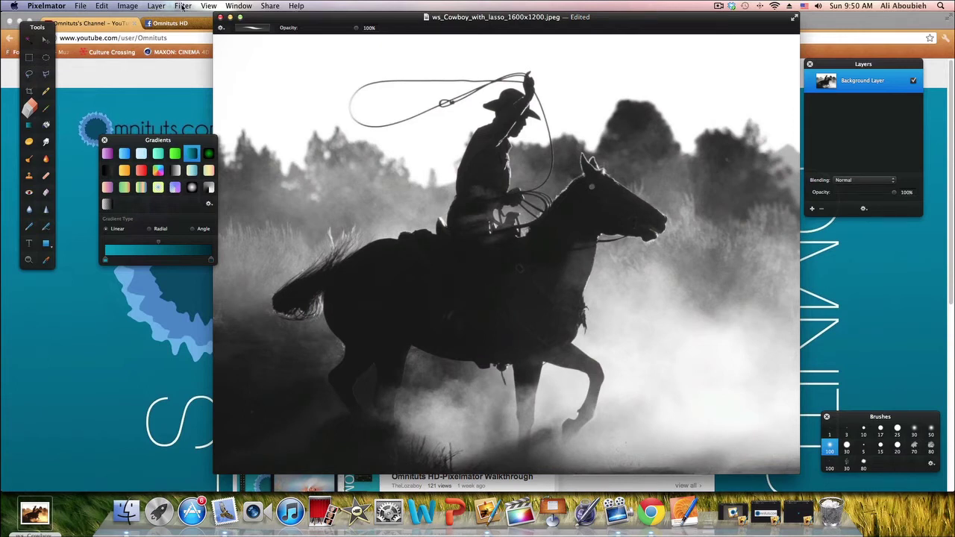
click(296, 6)
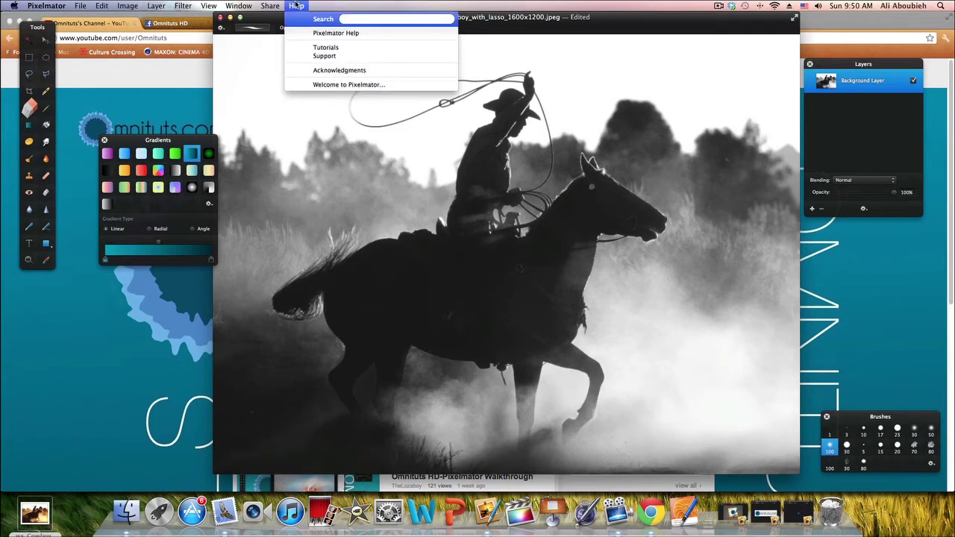
text(des)
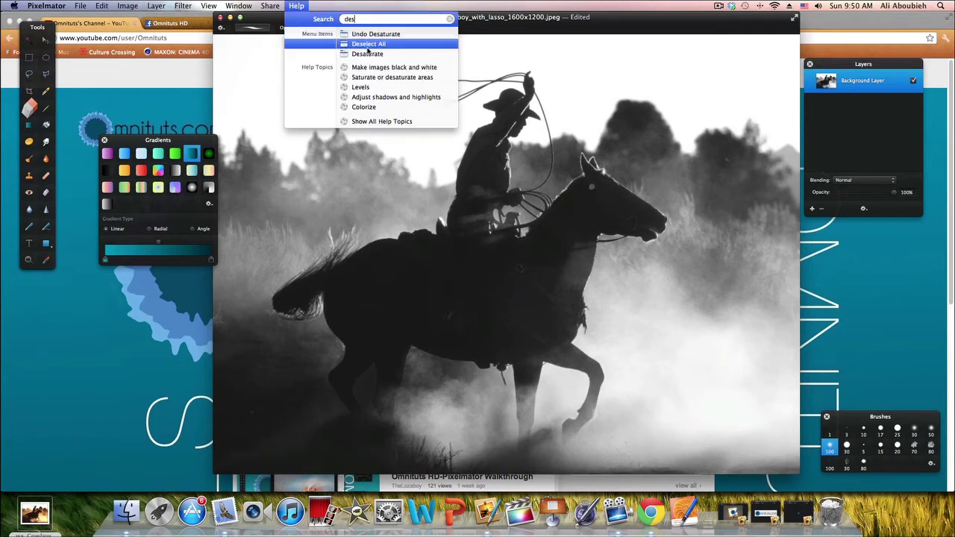
click(253, 19)
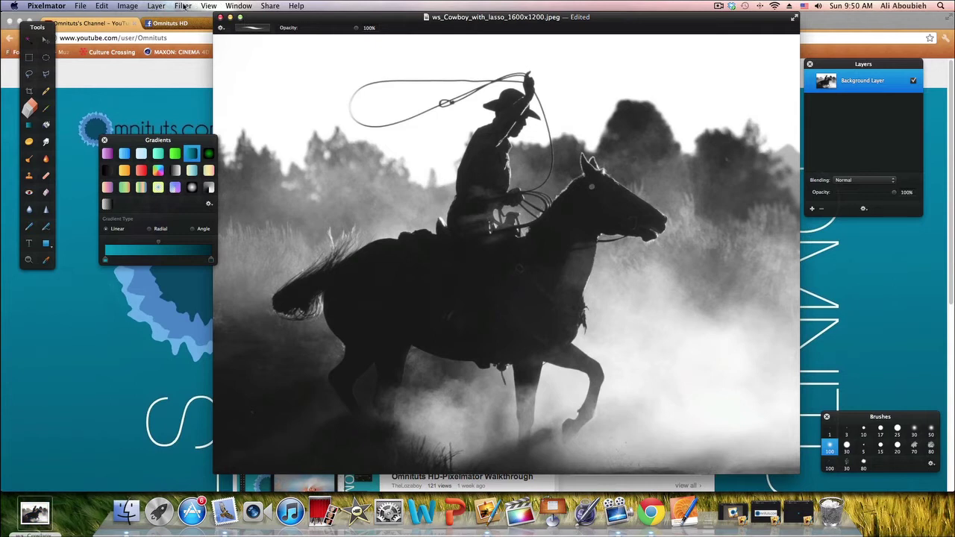
click(185, 6)
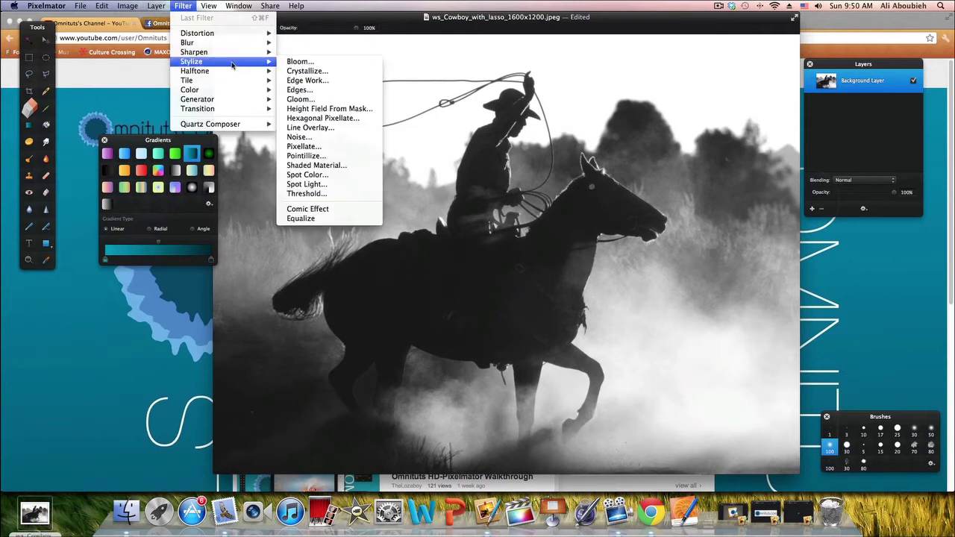
mouse_move(240, 42)
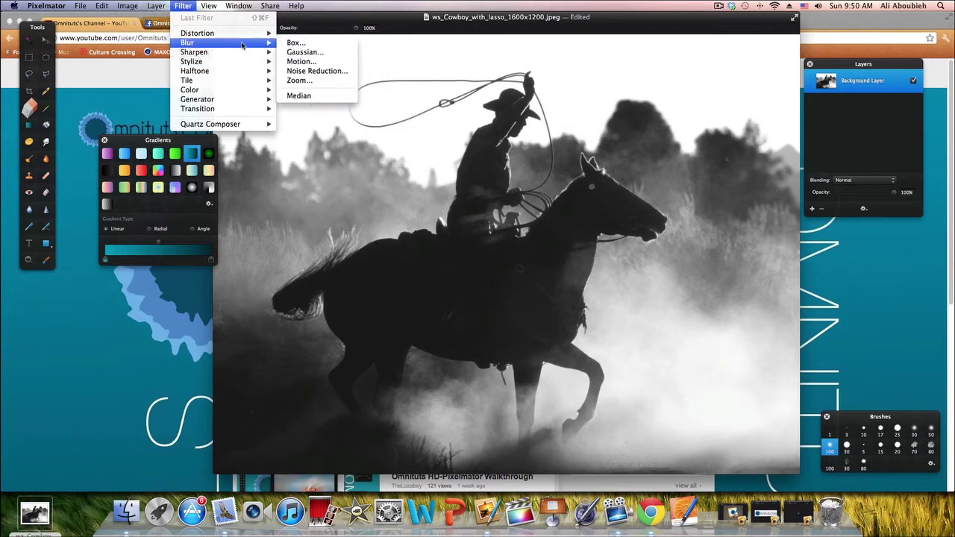
click(302, 52)
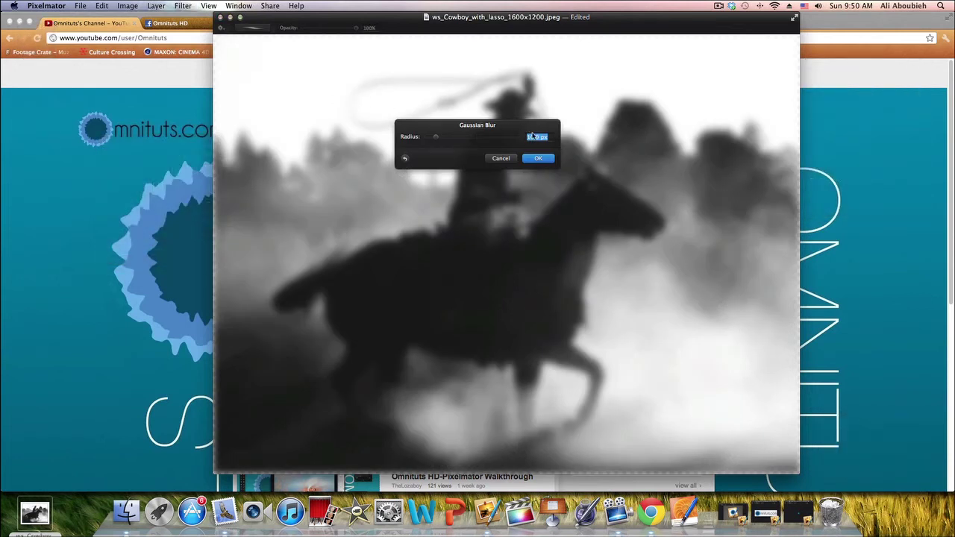
key(Escape)
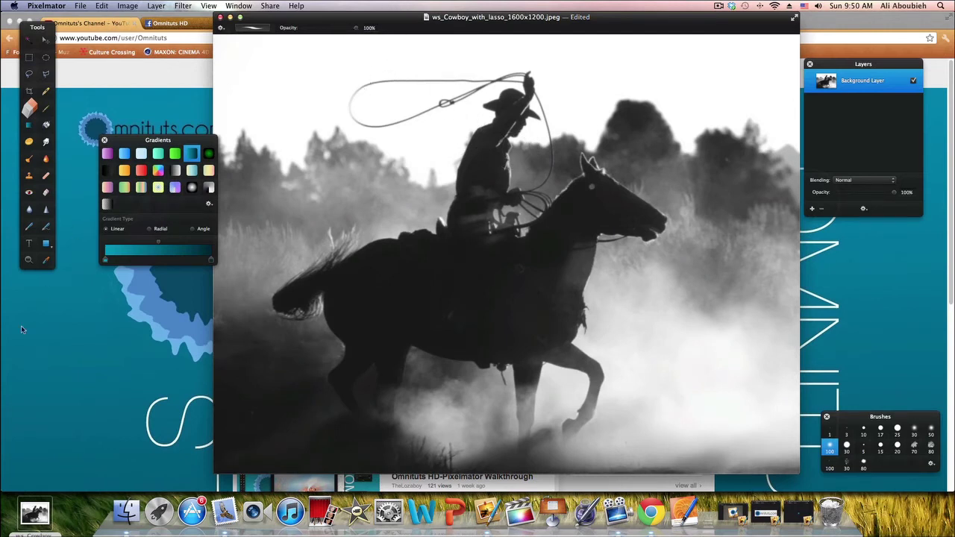
Select the water-drop Blur brush tool at 50% strength
click(29, 210)
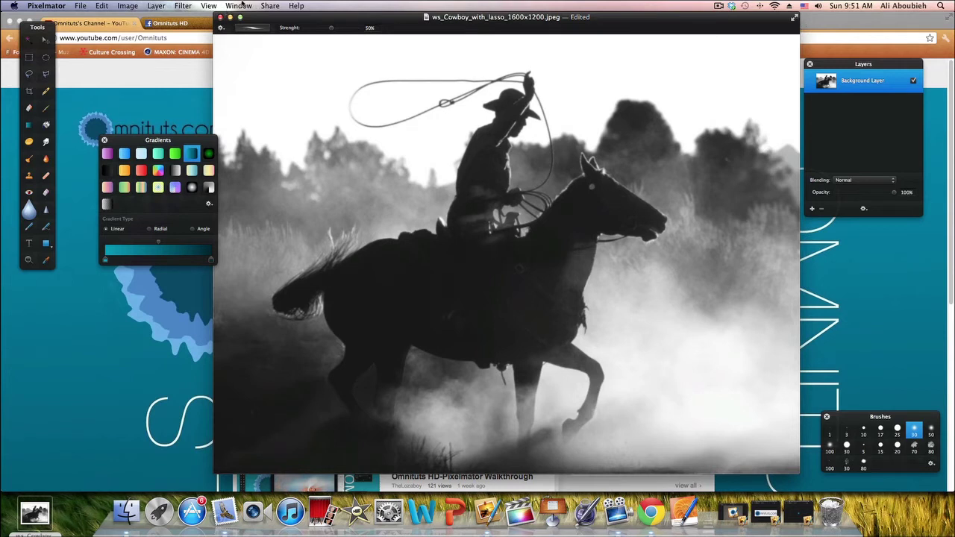
click(177, 7)
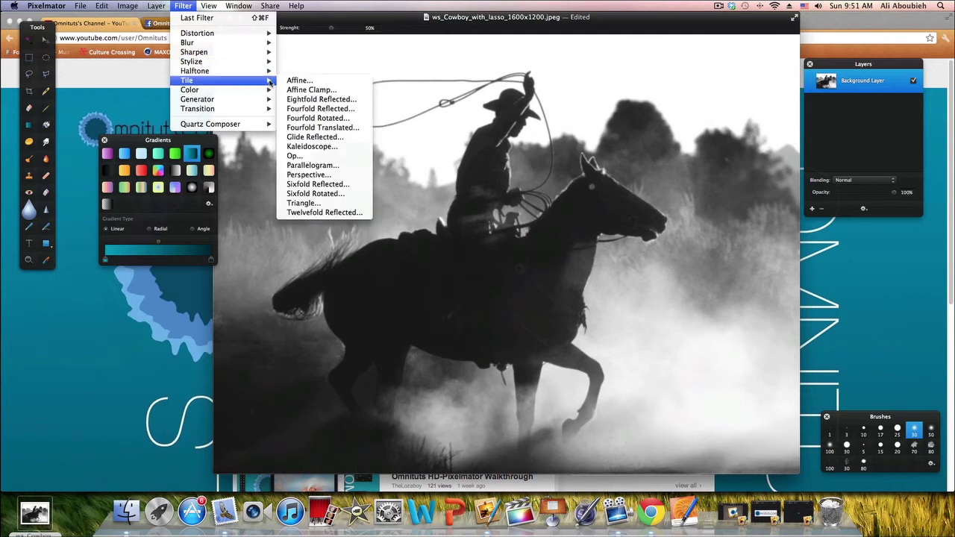
mouse_move(247, 61)
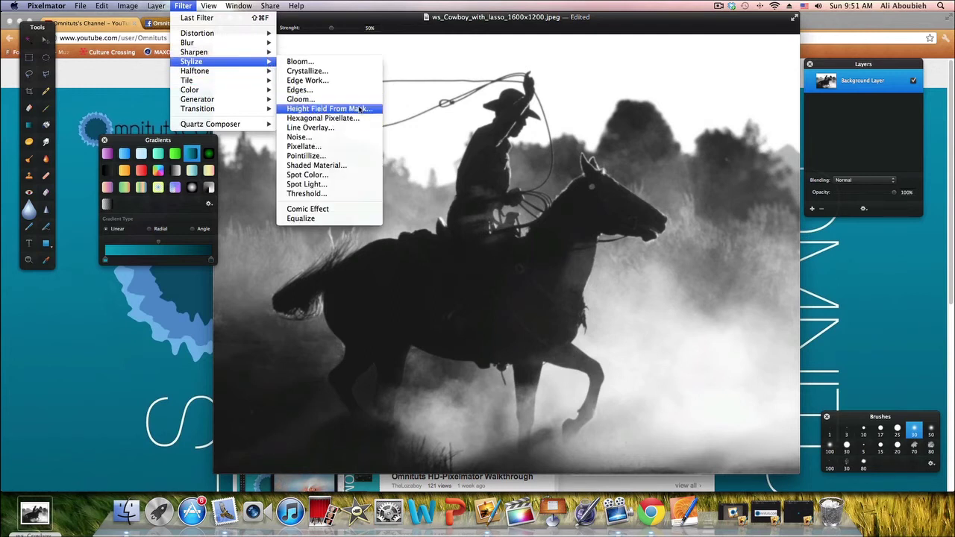
mouse_move(307, 5)
text(des)
mouse_move(267, 6)
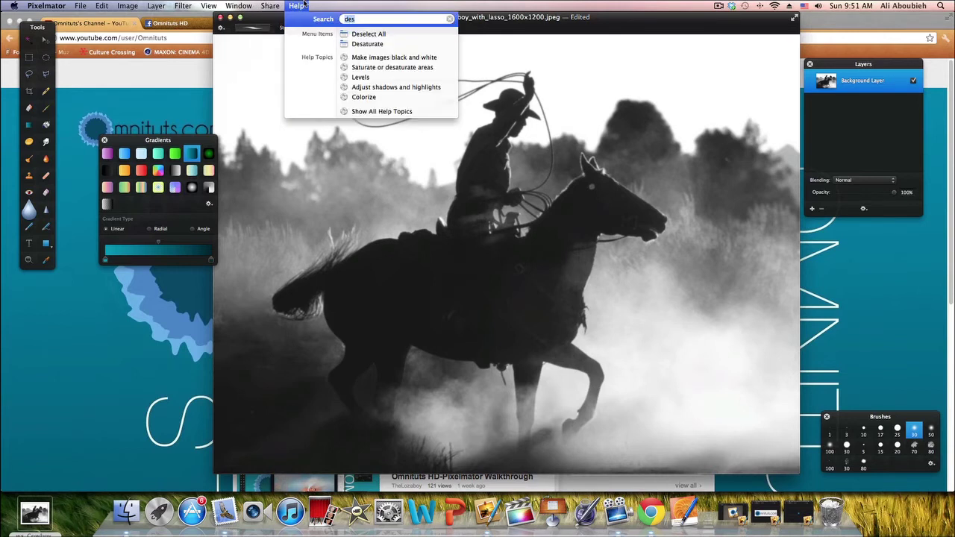
text(noie)
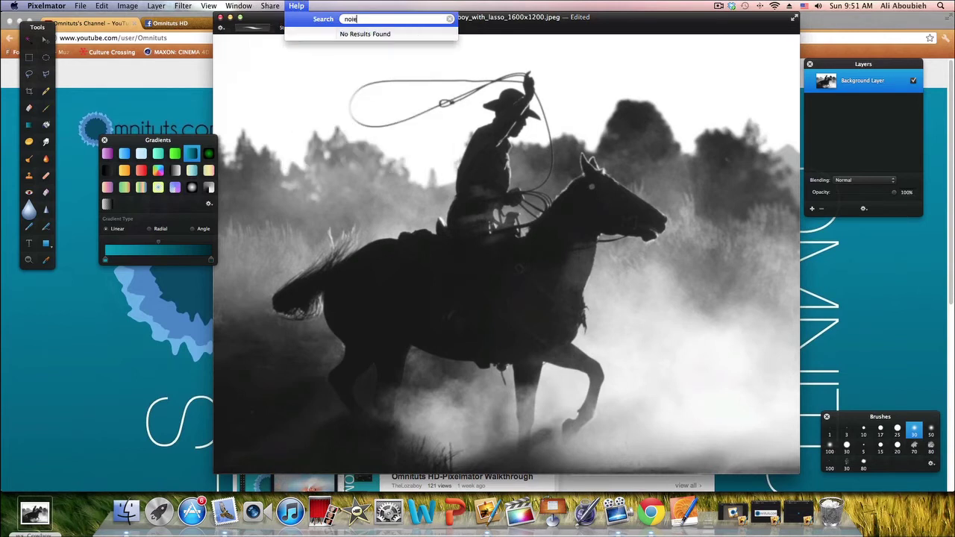
key(BackSpace)
text(s)
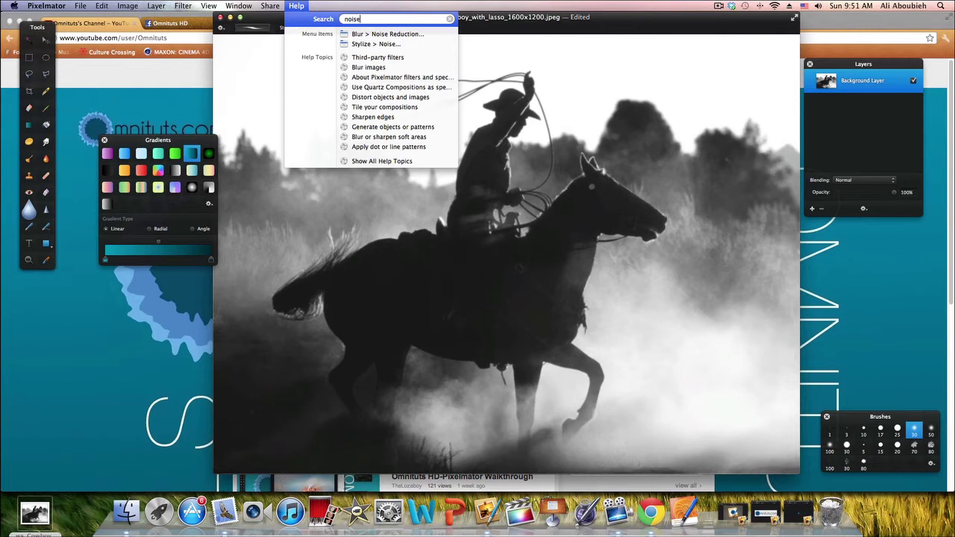
click(377, 34)
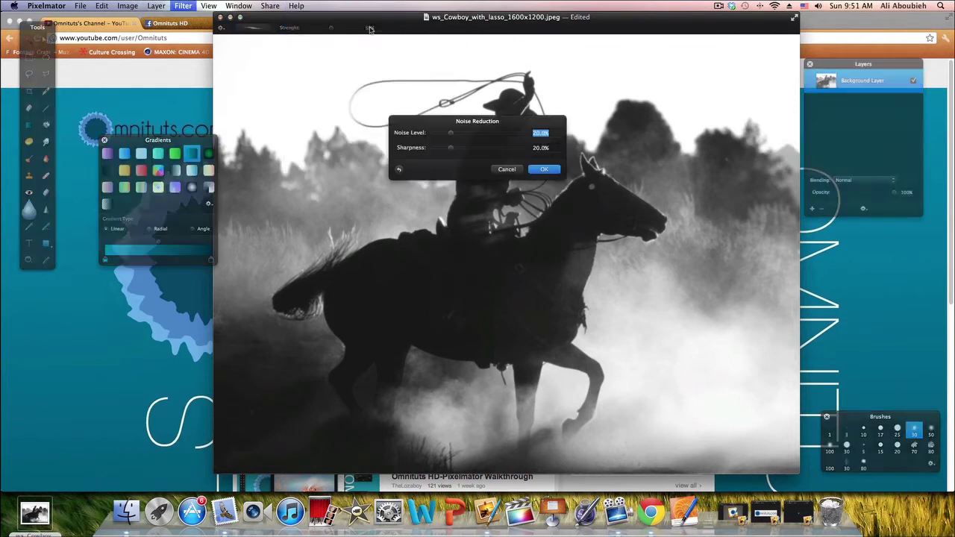
click(502, 169)
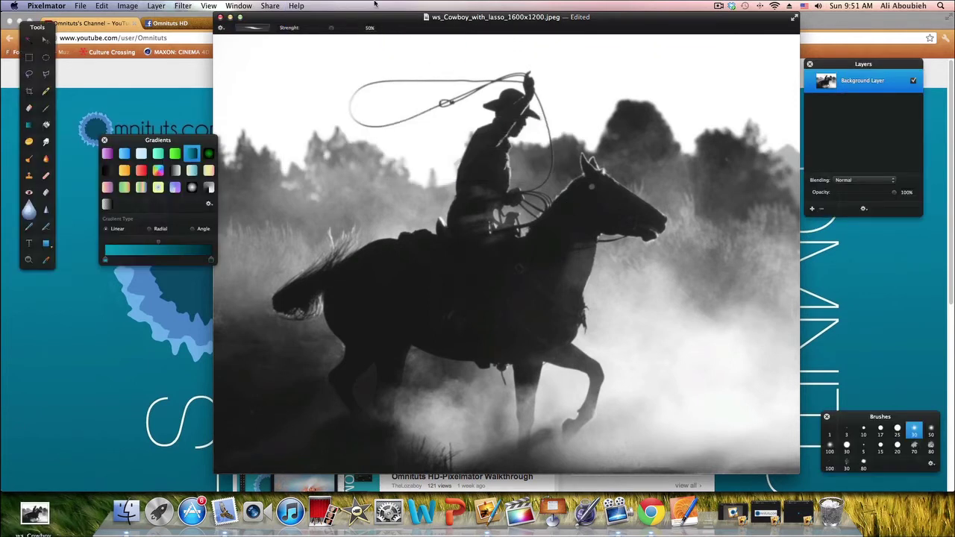
click(297, 6)
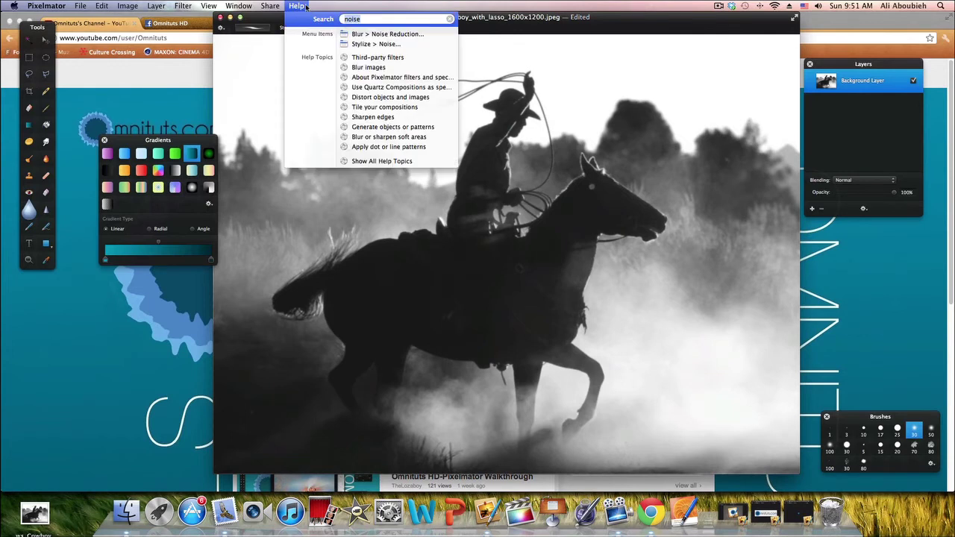
click(393, 45)
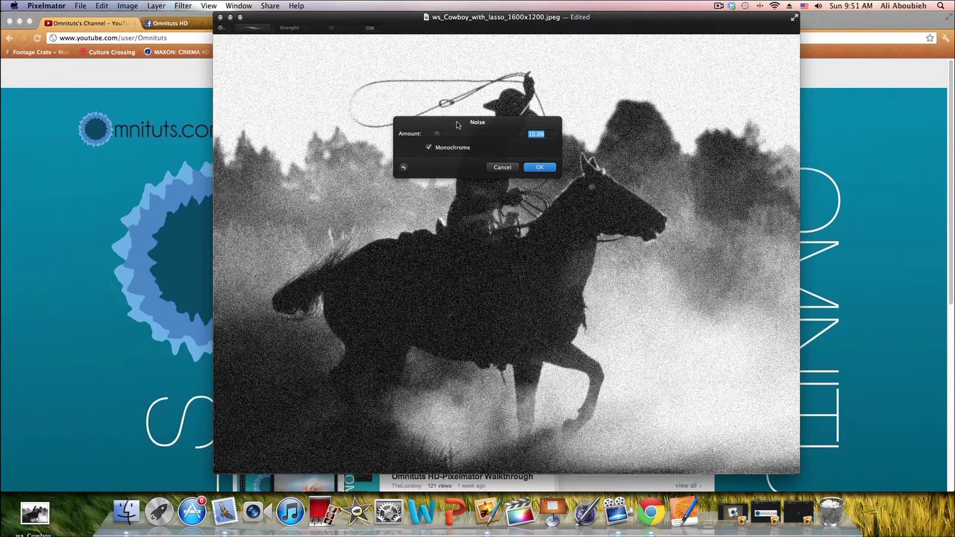
text(0)
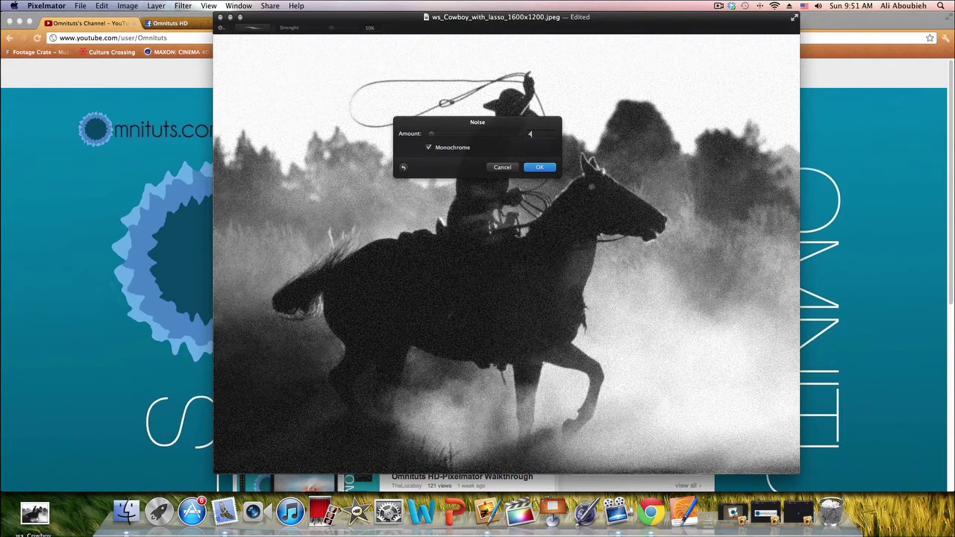
key(Return)
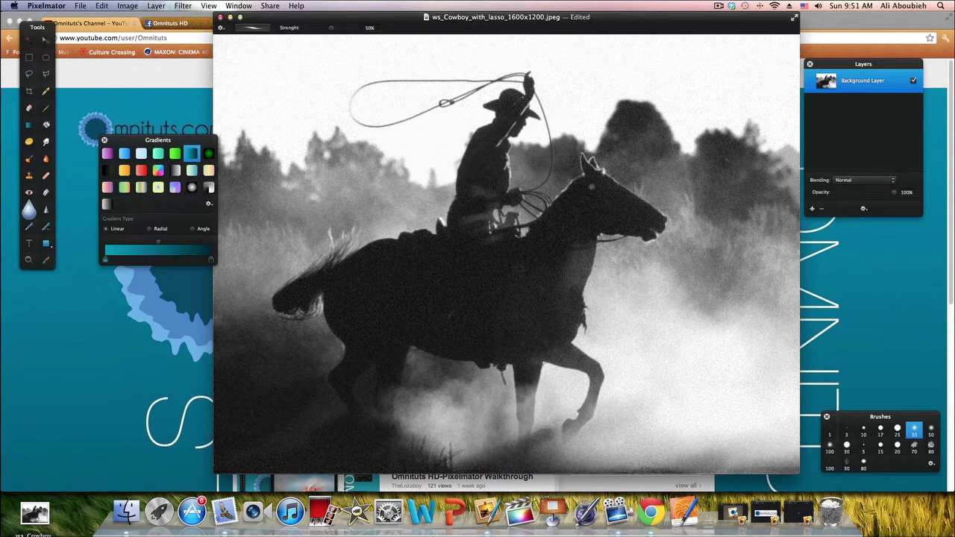
click(297, 6)
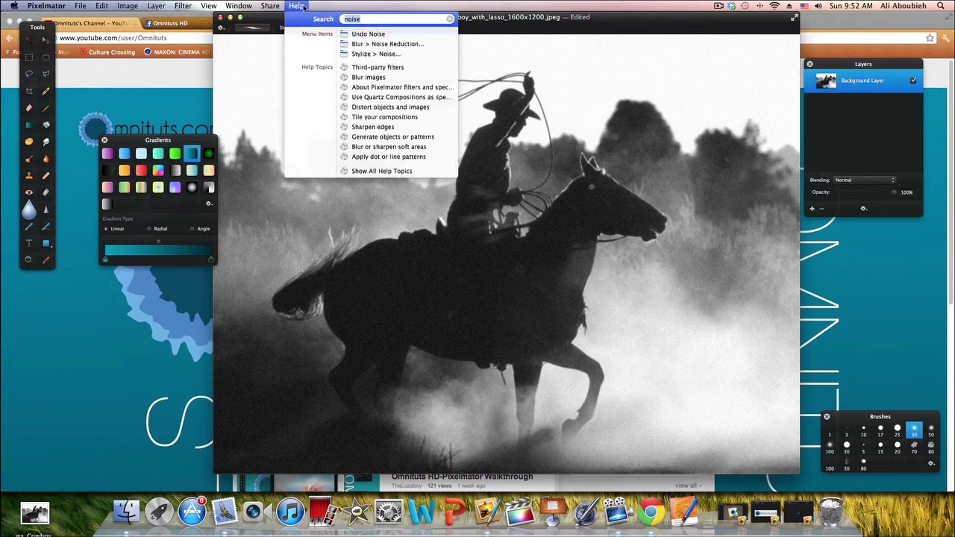
Find Sepia Tone through the menu search and apply it at intensity 90
text(sepia)
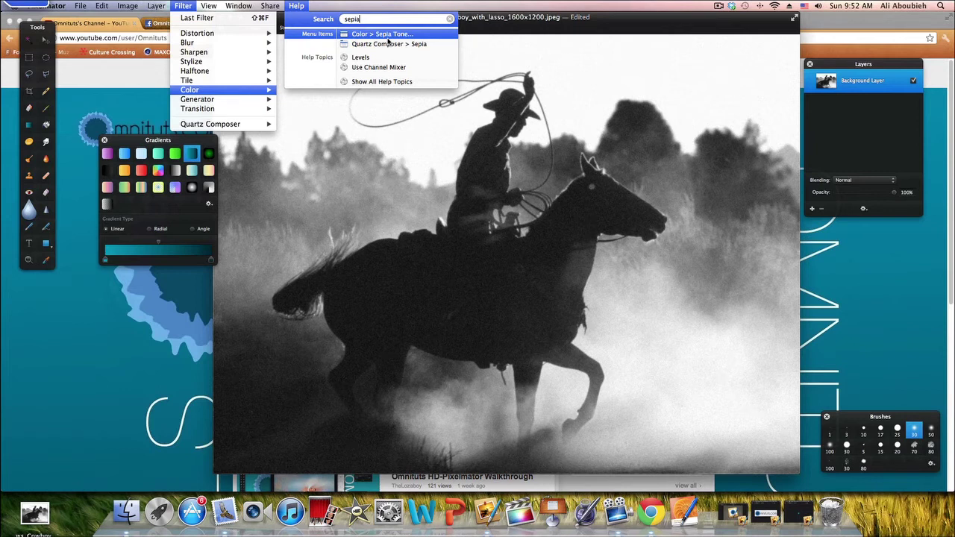
click(387, 37)
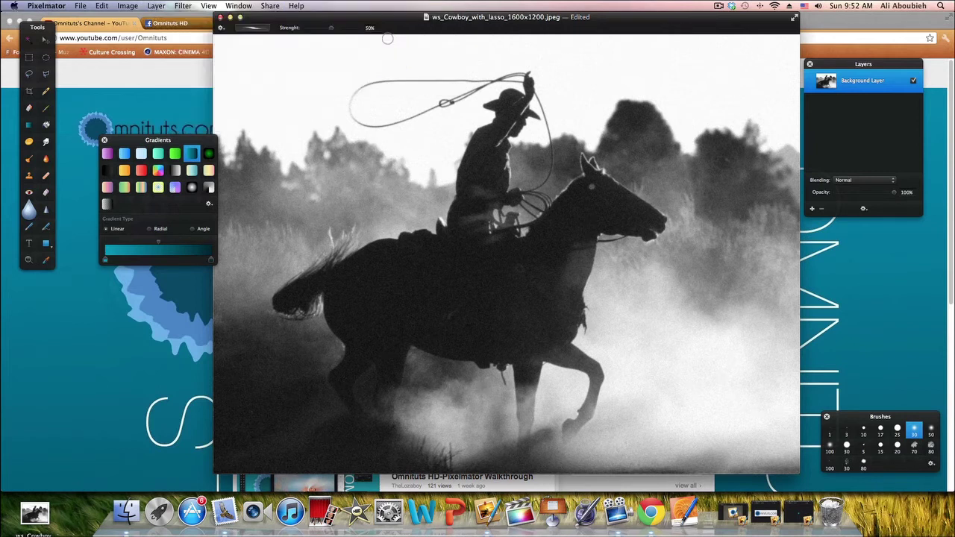
click(295, 6)
click(348, 35)
click(296, 6)
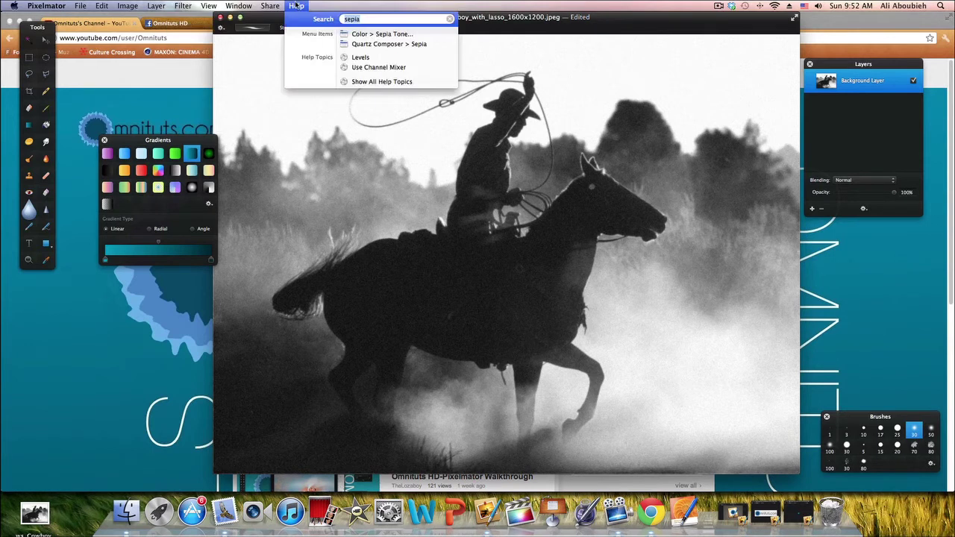
click(382, 34)
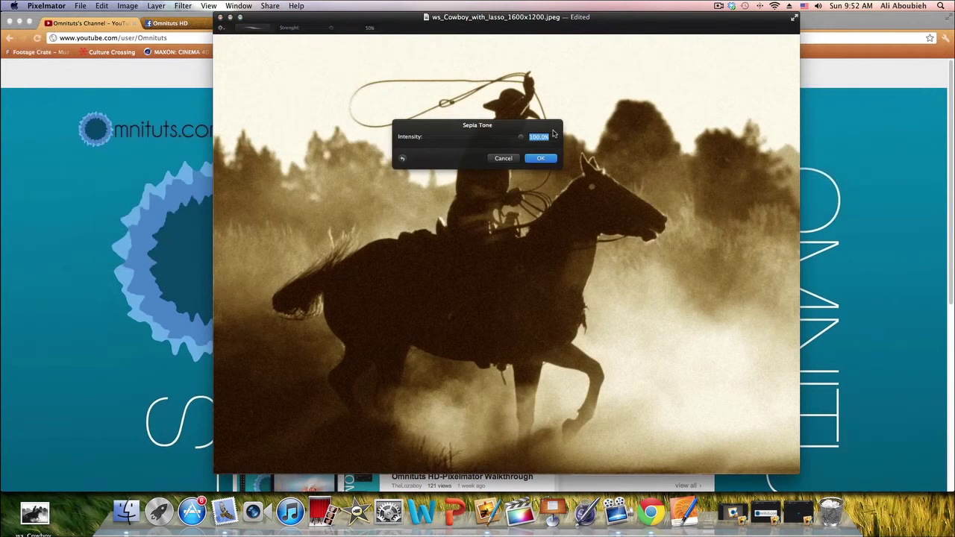
text(90)
key(Return)
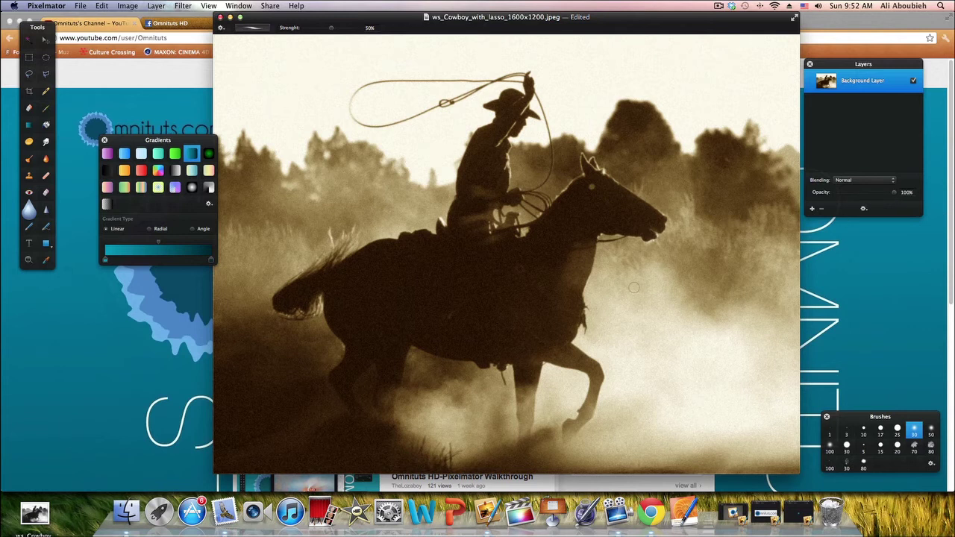
click(113, 521)
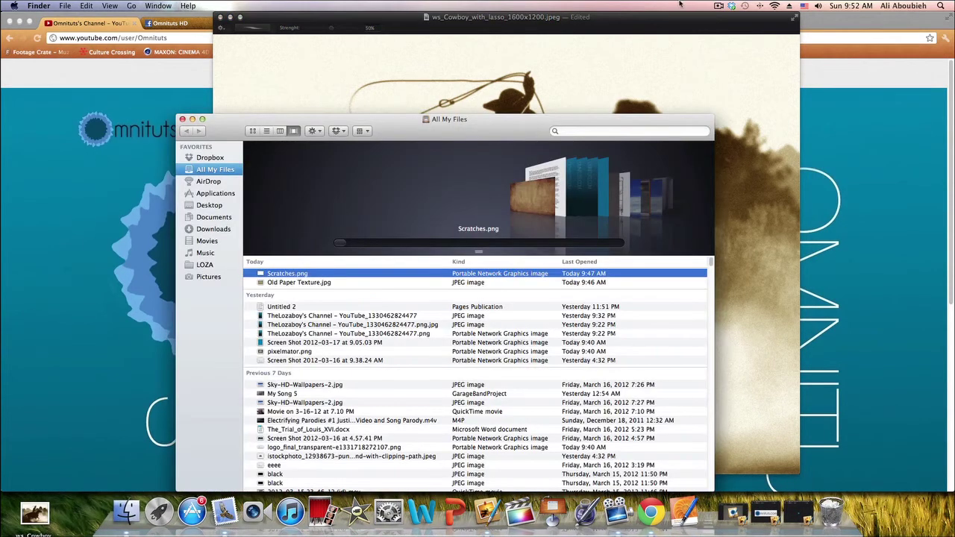
Drag Old Paper Texture.jpg into the cowboy document and delete the unwanted Scratches layer
click(539, 186)
drag(471, 190, 501, 55)
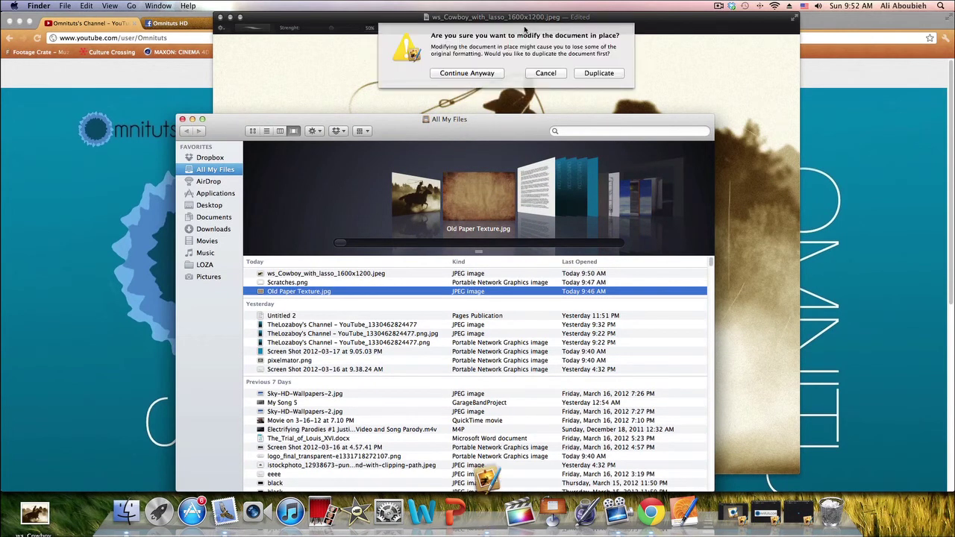
click(477, 73)
click(467, 73)
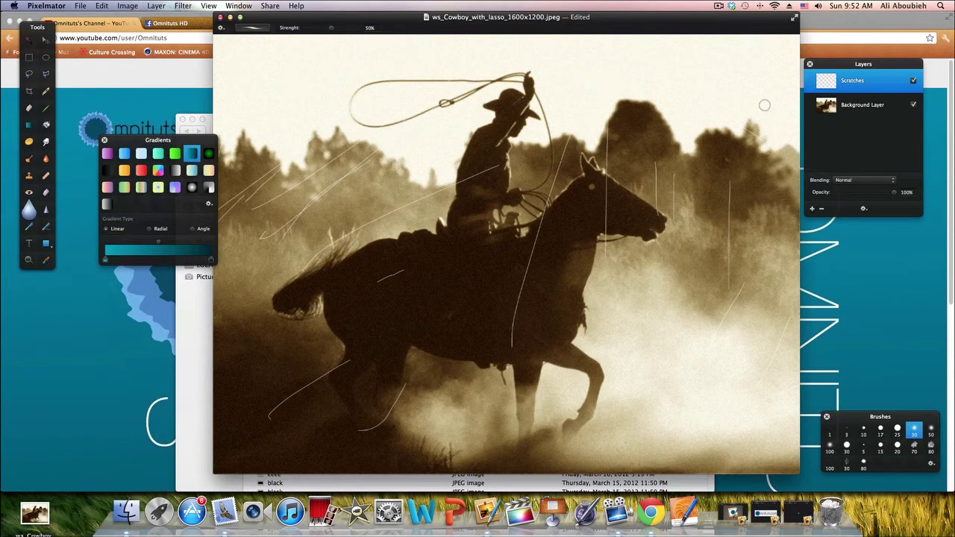
right_click(880, 89)
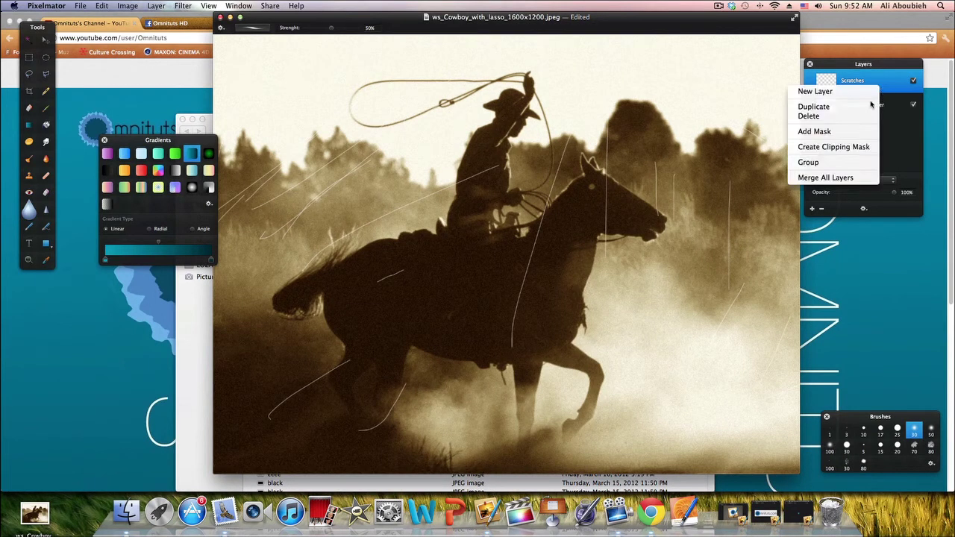
click(836, 120)
Drop Old Paper Texture.jpg onto the canvas again, undoing one misplaced drop
click(121, 510)
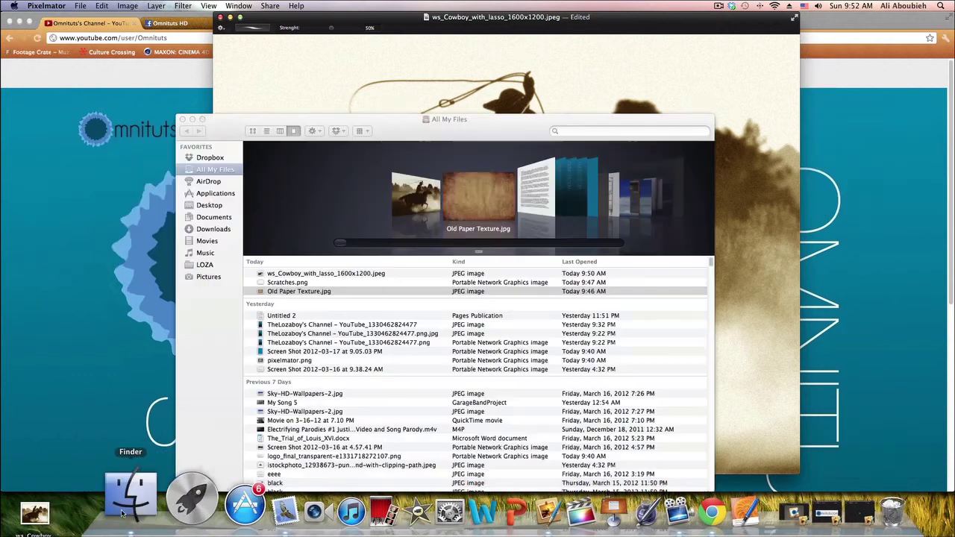
drag(493, 173, 575, 104)
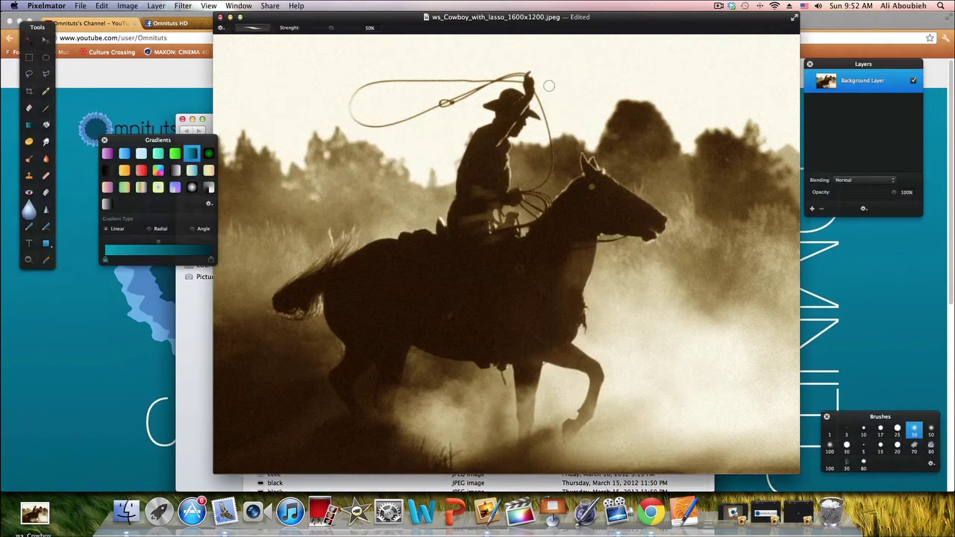
key(super+z)
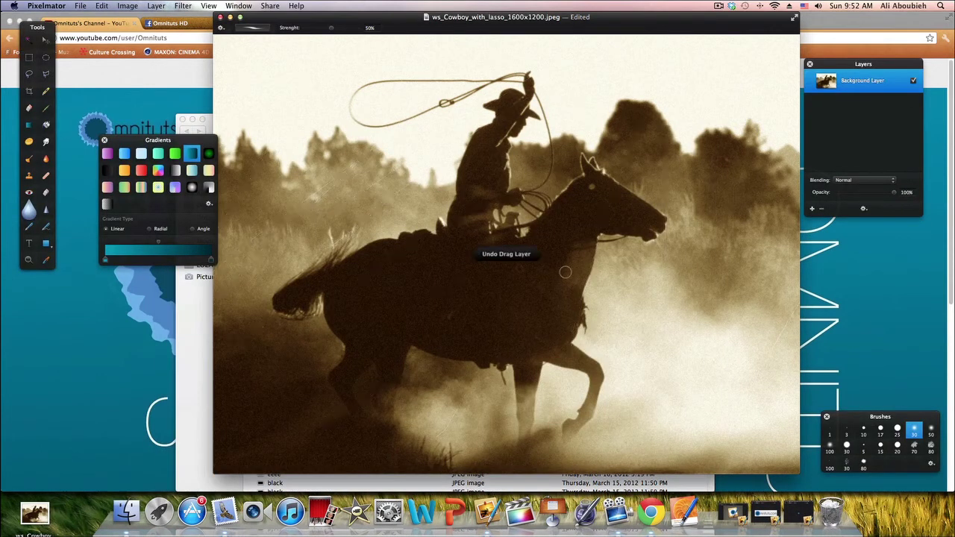
click(126, 511)
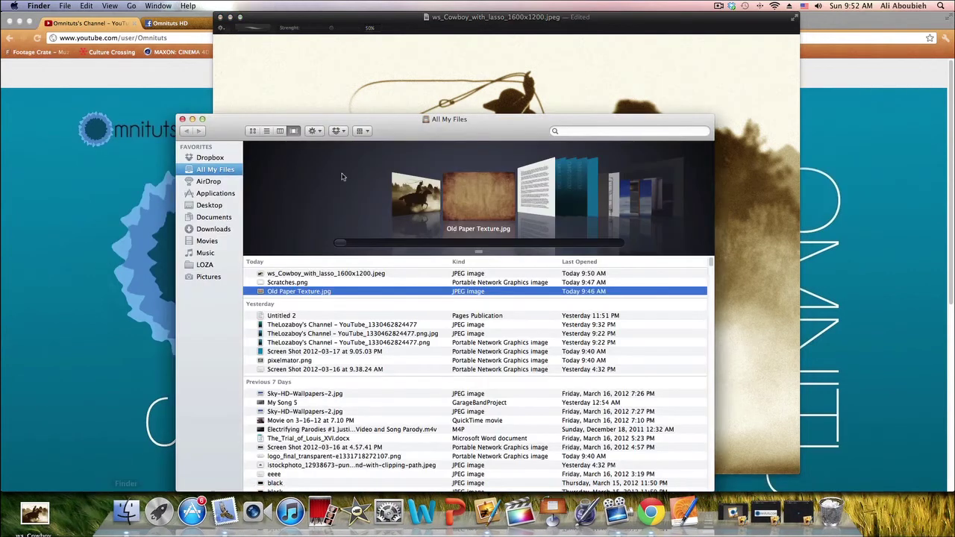
drag(422, 292, 483, 18)
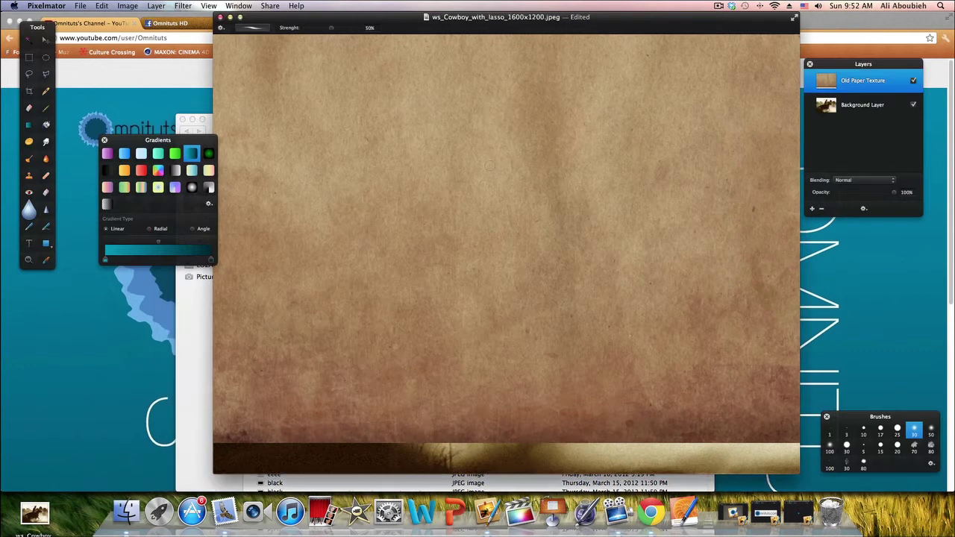
Move the paper texture down to cover the canvas and set its blending to Multiply
click(46, 39)
drag(331, 93, 333, 138)
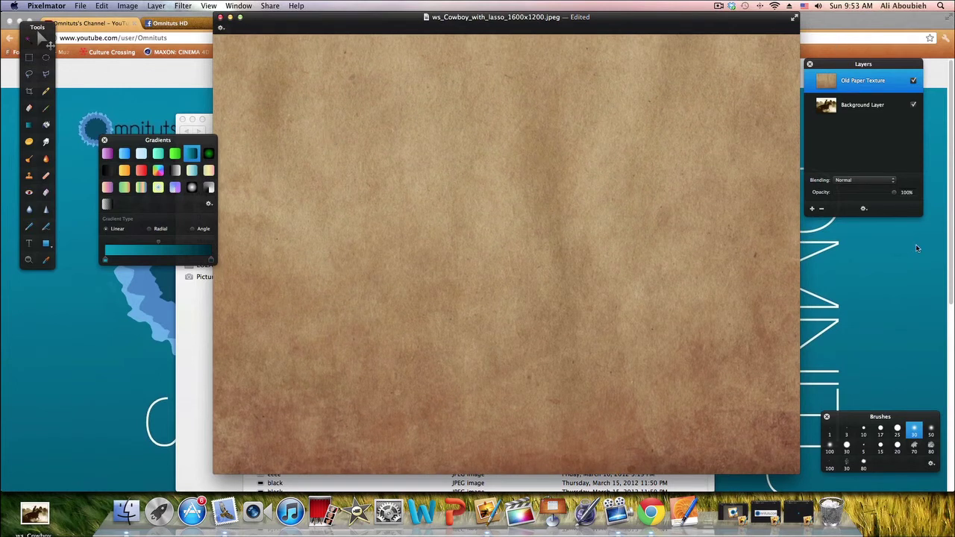
click(889, 181)
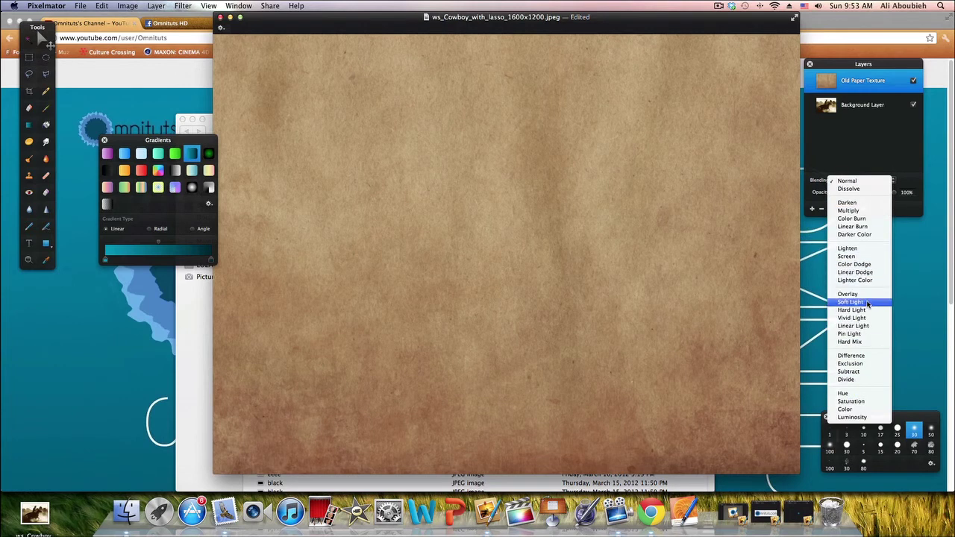
click(849, 210)
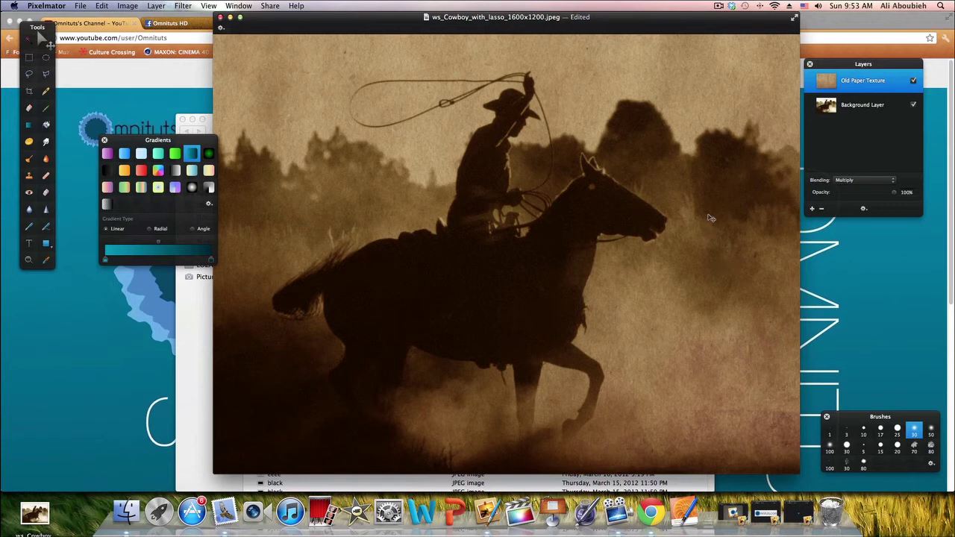
Add Scratches.png from Finder as a new layer over the cowboy image
click(127, 511)
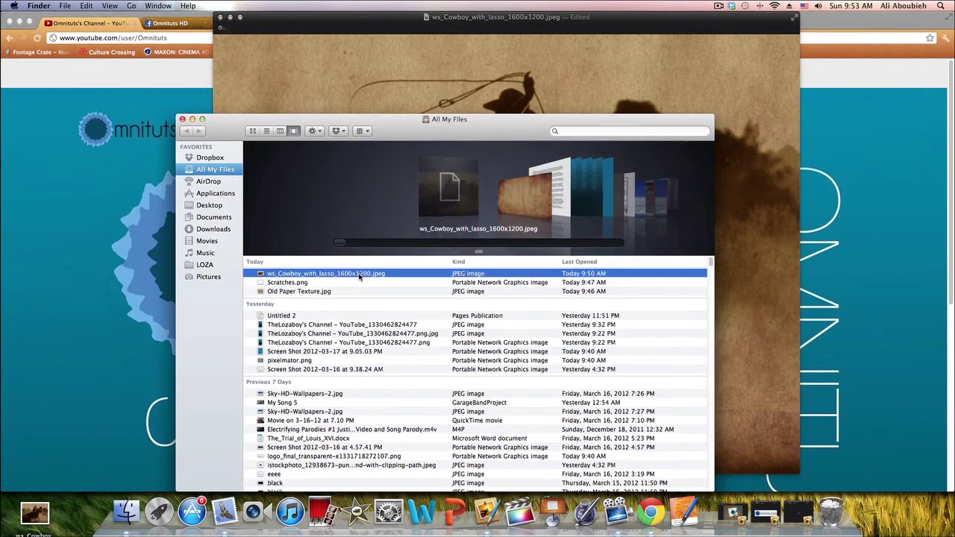
click(352, 283)
mouse_move(354, 286)
mouse_down()
mouse_move(359, 23)
mouse_move(424, 103)
mouse_move(431, 69)
mouse_up()
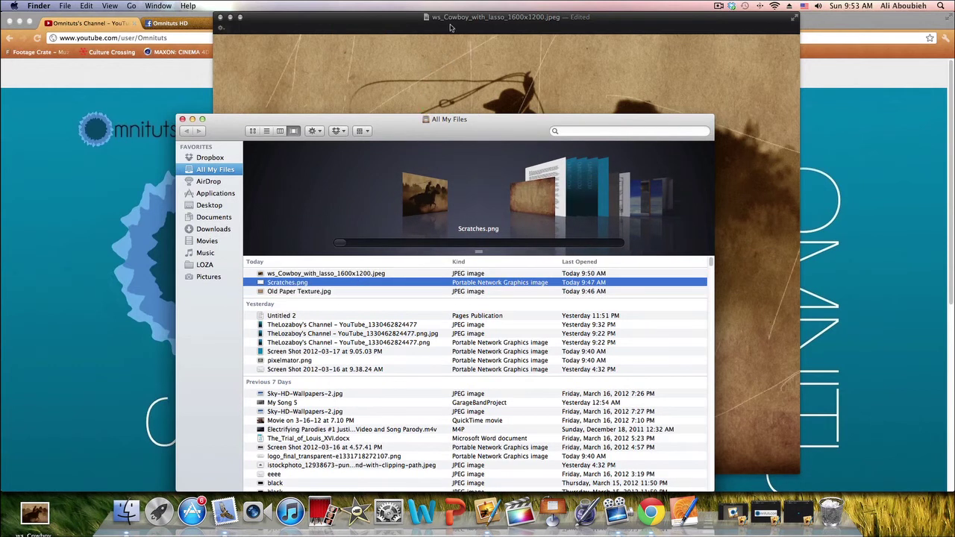
click(452, 27)
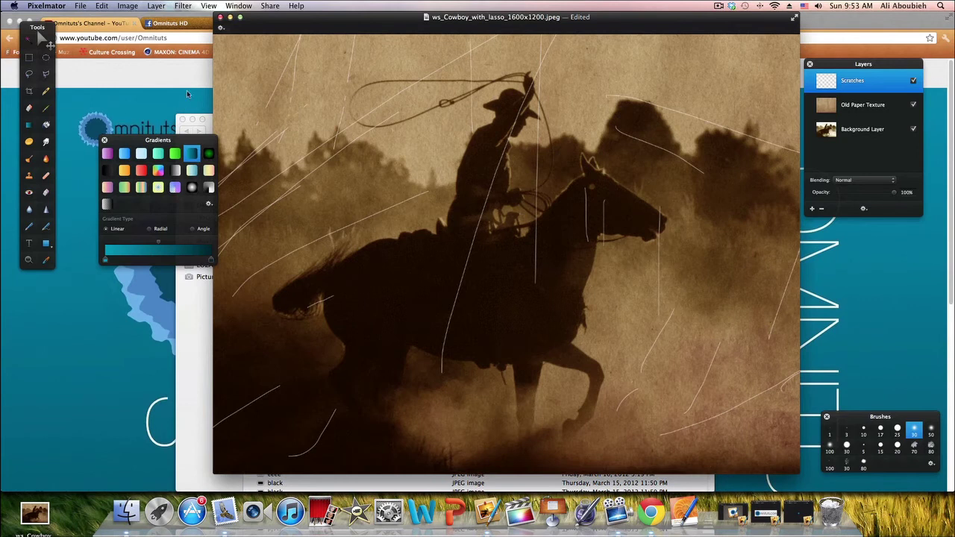
key(alt+bracketleft)
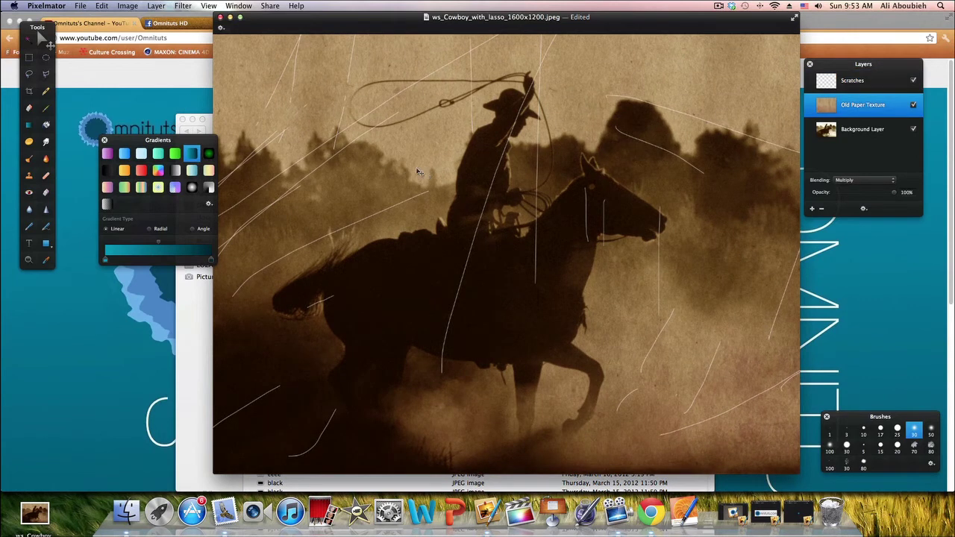
key(alt+bracketright)
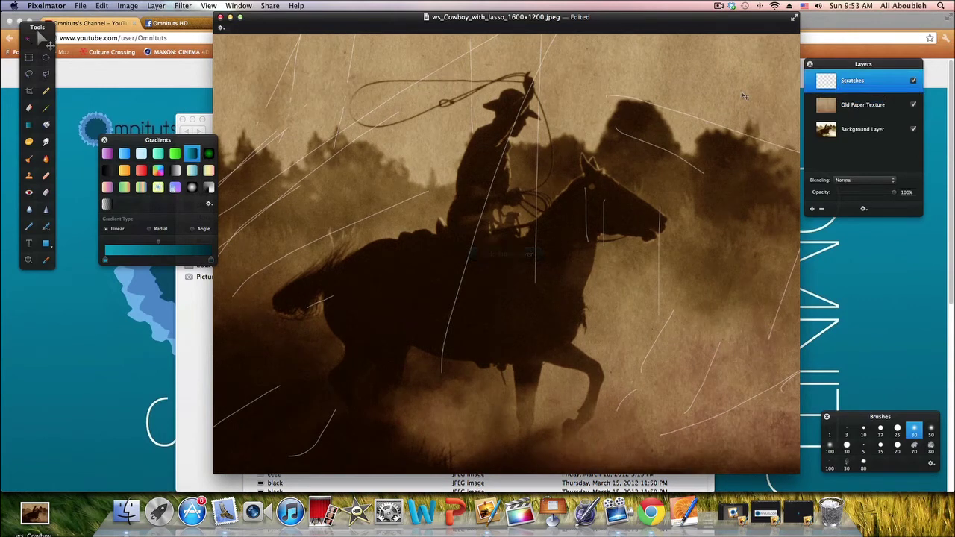
key(alt+bracketleft)
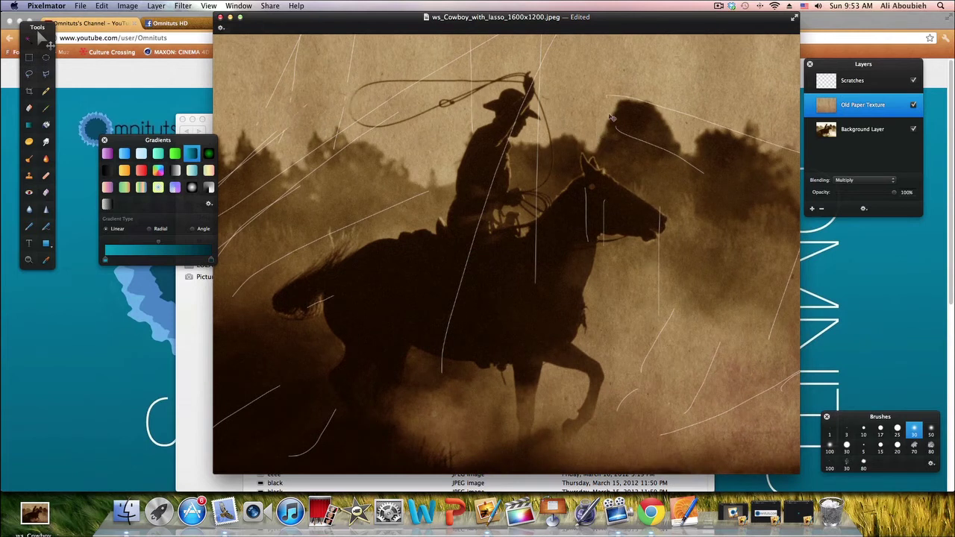
key(super+z)
click(848, 84)
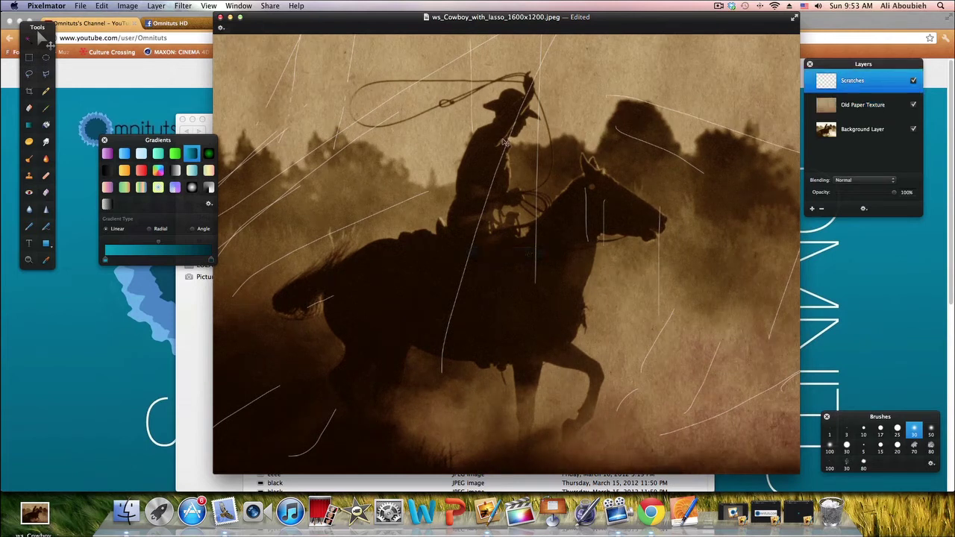
key(alt+bracketleft)
key(super+z)
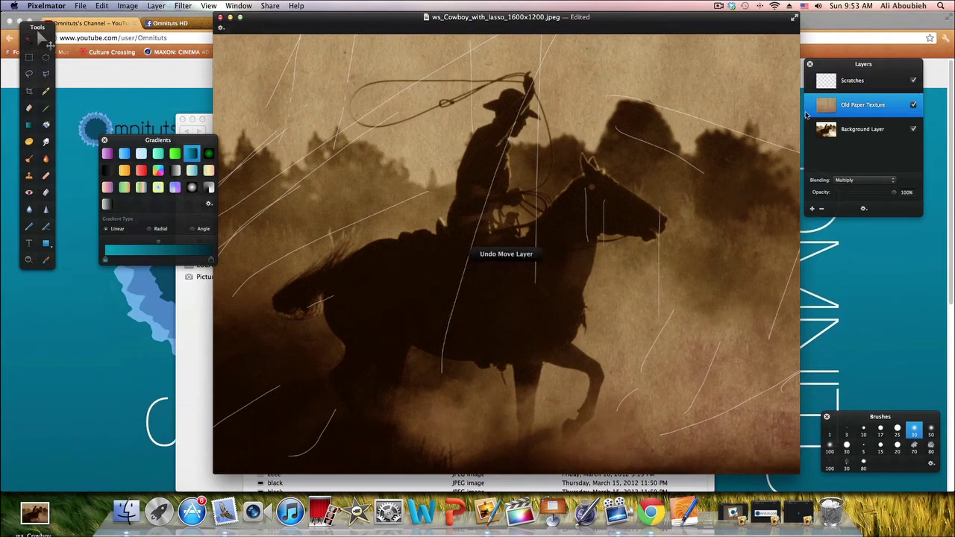
key(alt+bracketright)
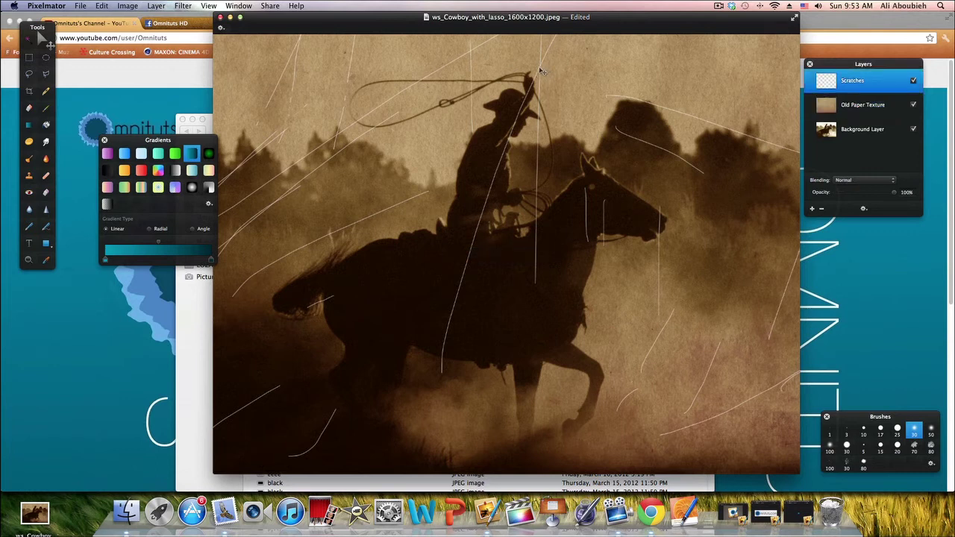
key(alt+bracketleft)
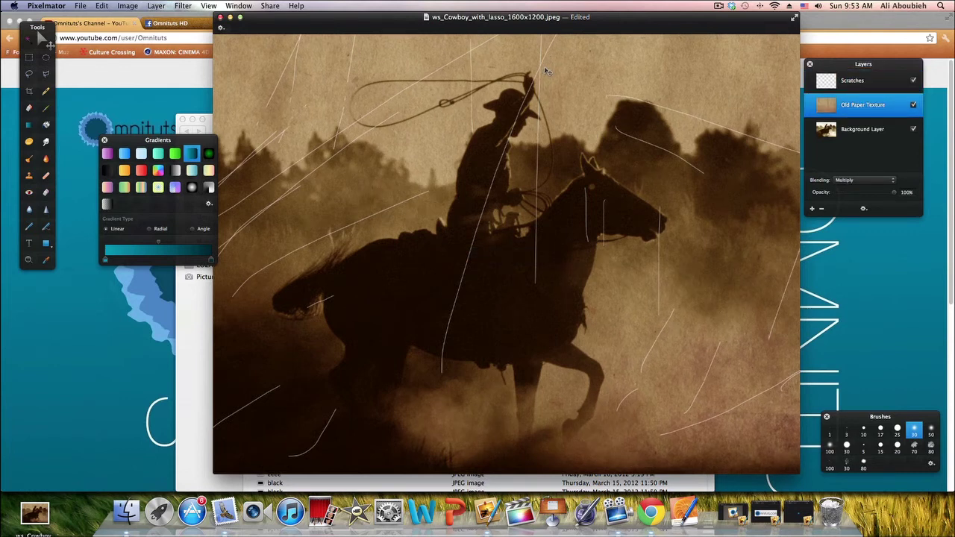
key(super+z)
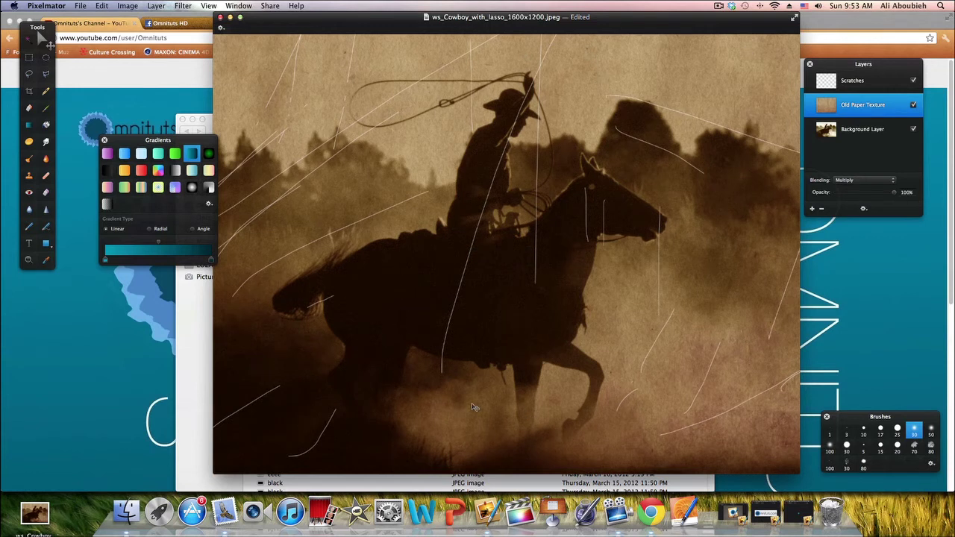
click(867, 182)
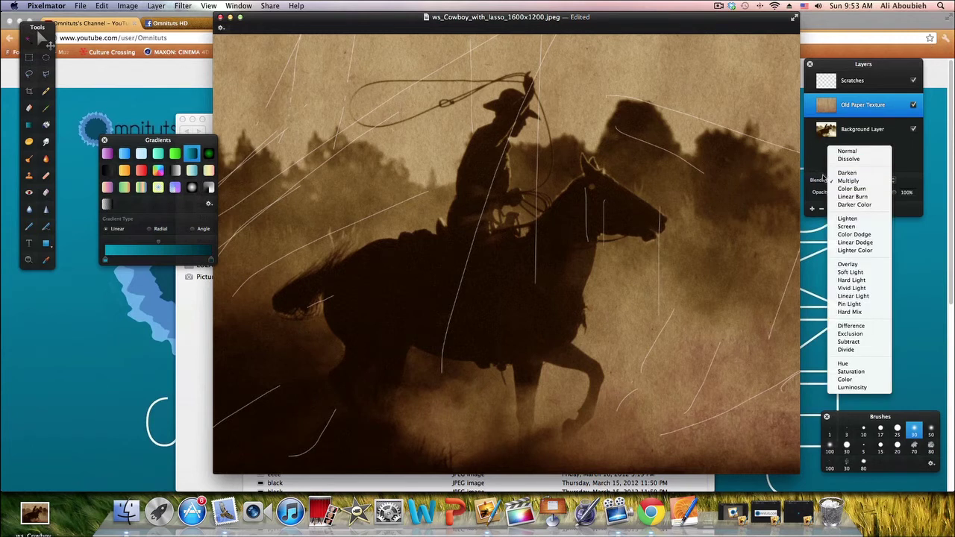
Set the Scratches layer's blending to Overlay, after undoing an Overlay trial on the paper texture
click(847, 265)
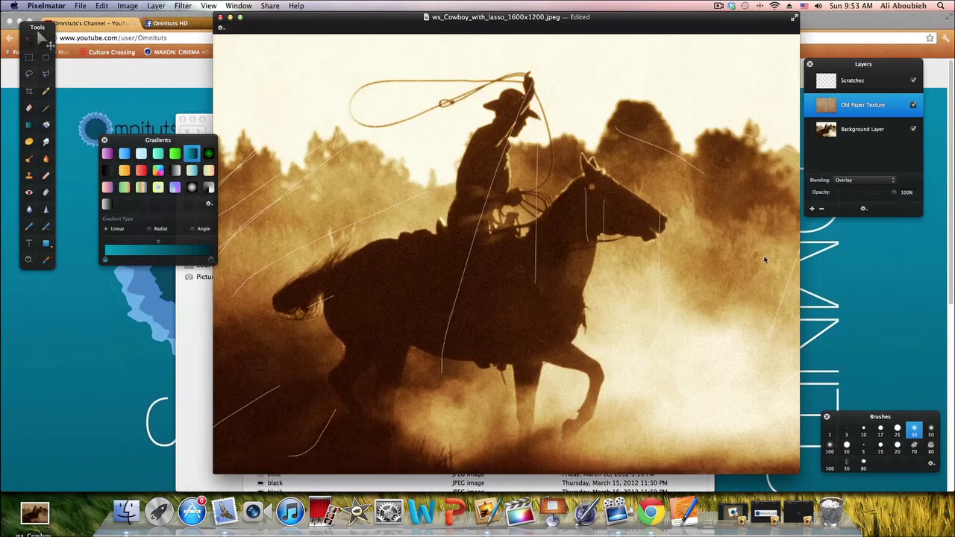
key(super+z)
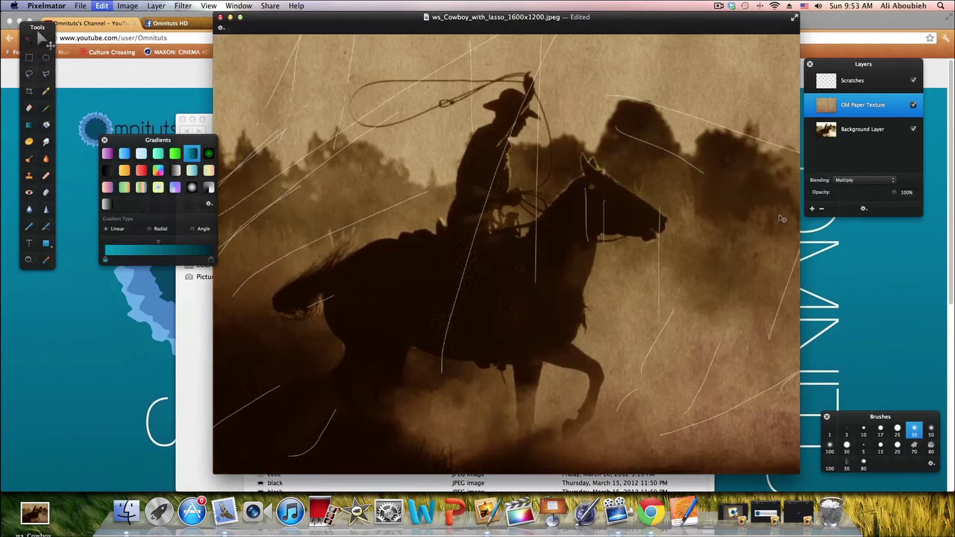
click(862, 80)
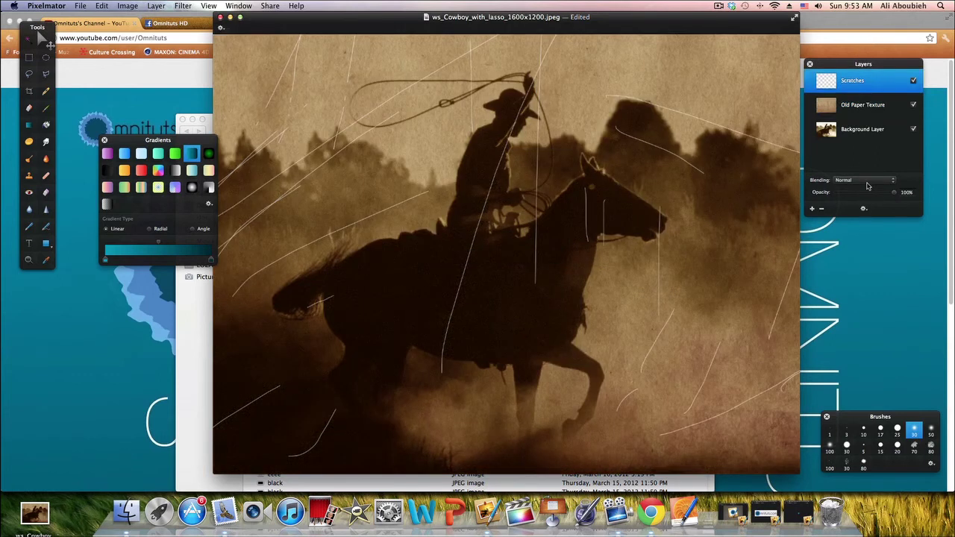
click(864, 180)
click(849, 294)
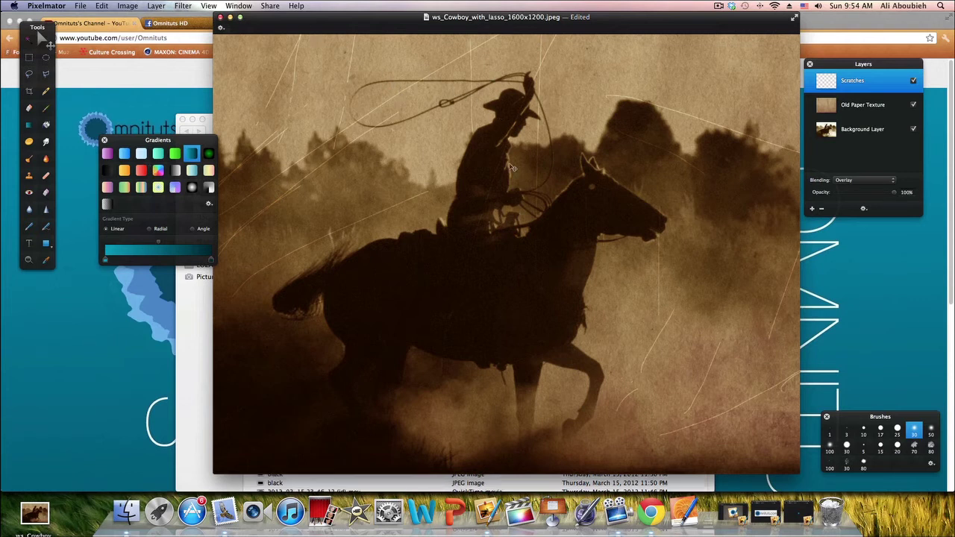
click(863, 129)
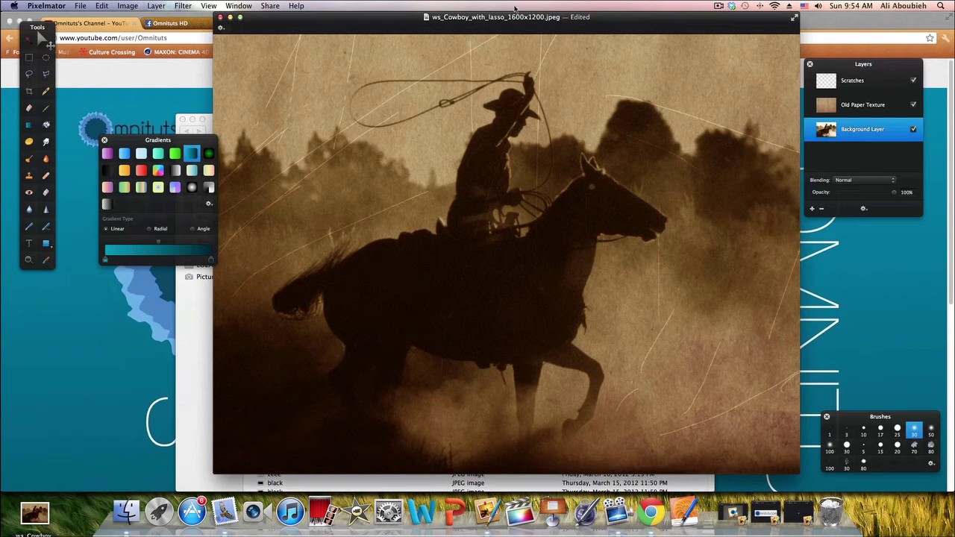
Apply Brightness and Contrast with Contrast -20 to the Background Layer
click(123, 6)
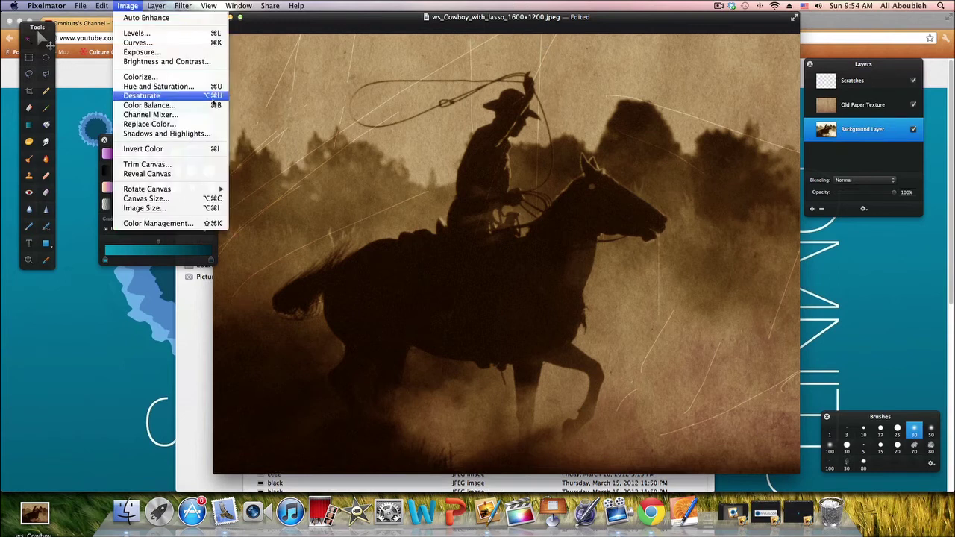
click(203, 61)
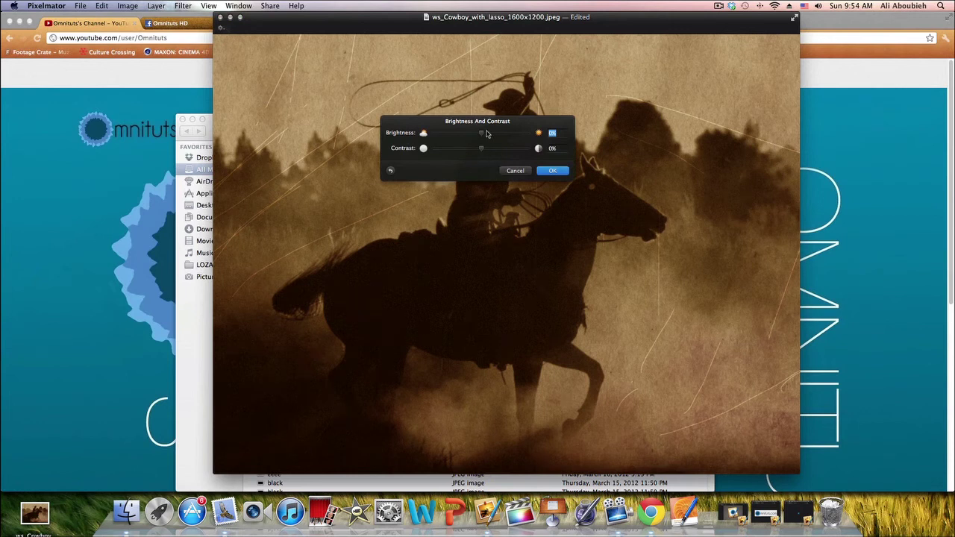
text(-20)
key(Return)
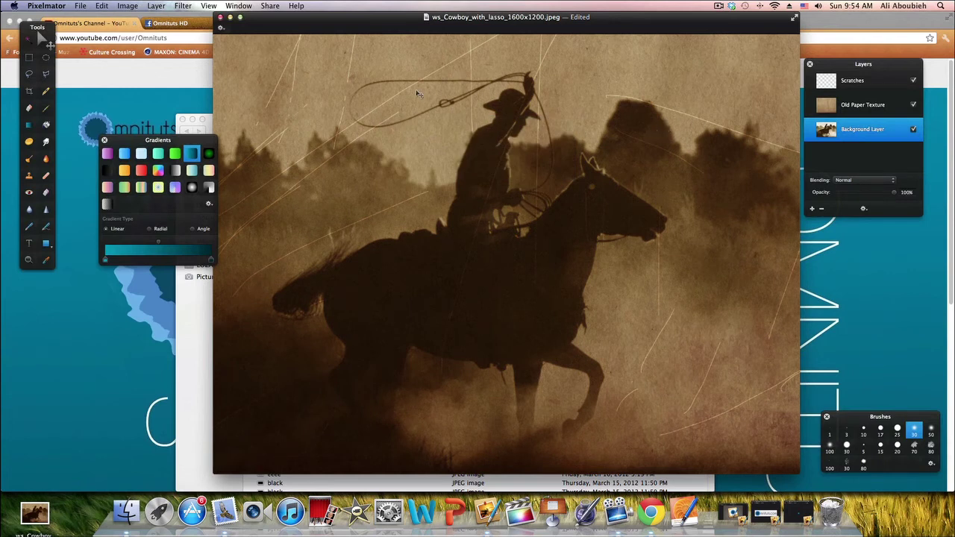
Transform the Old Paper Texture layer to 53.33% by 59.85% so it fits the cowboy canvas
click(29, 259)
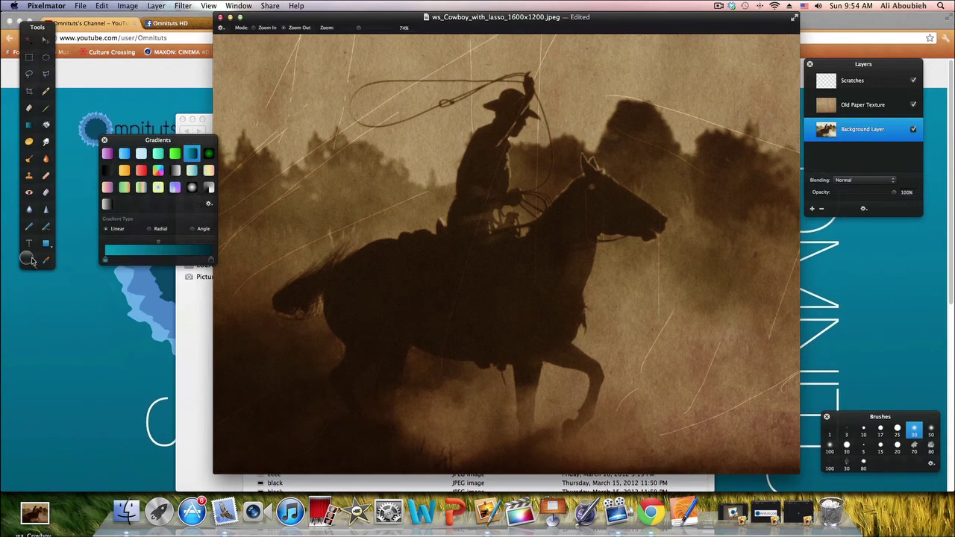
drag(356, 28, 349, 29)
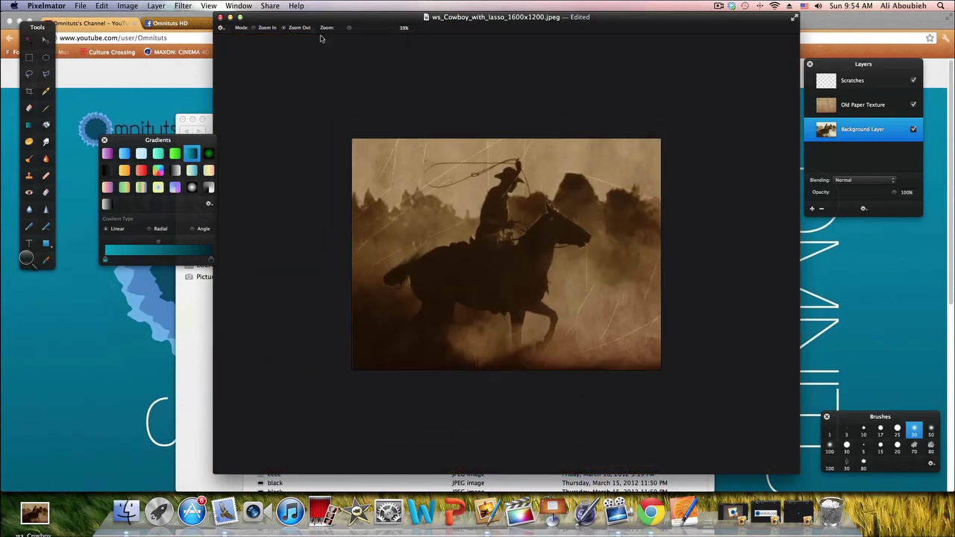
click(867, 104)
click(102, 6)
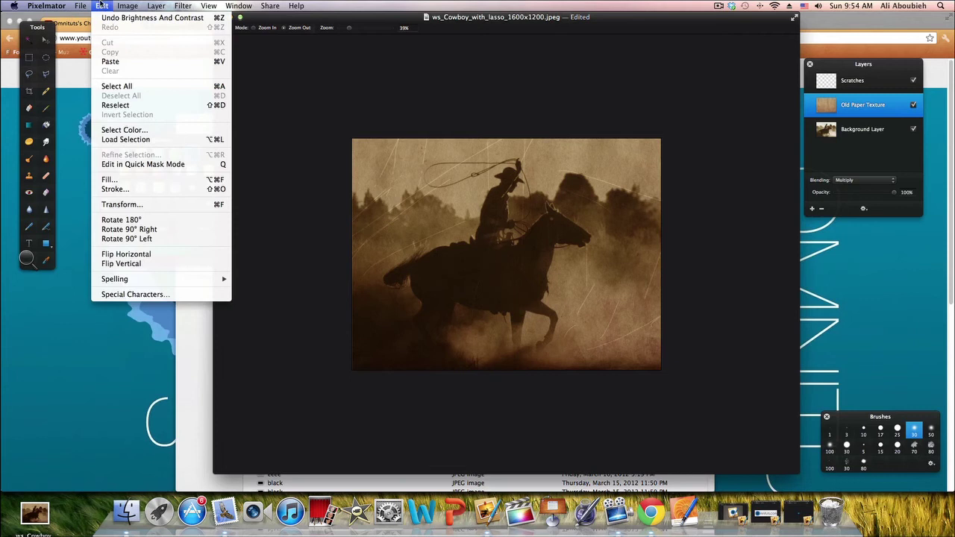
click(219, 202)
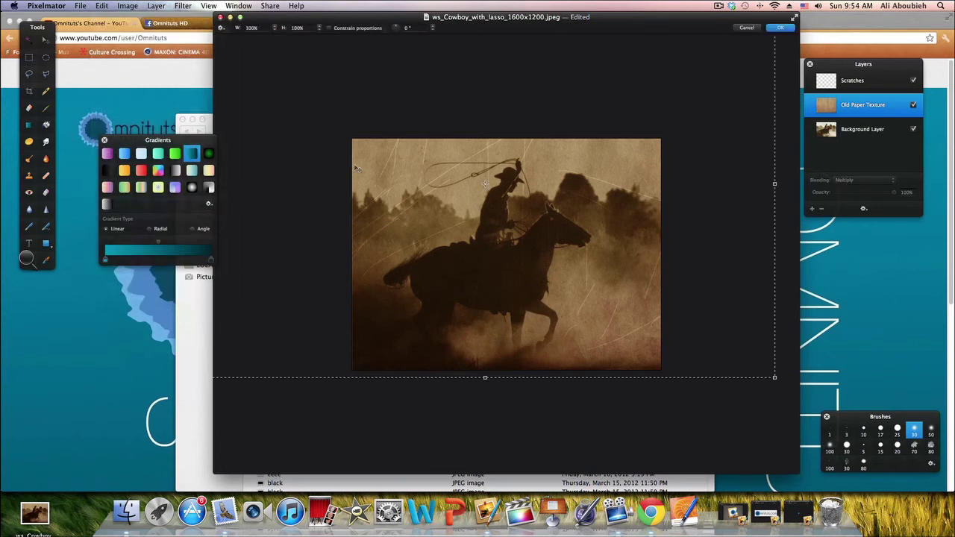
drag(384, 92, 423, 158)
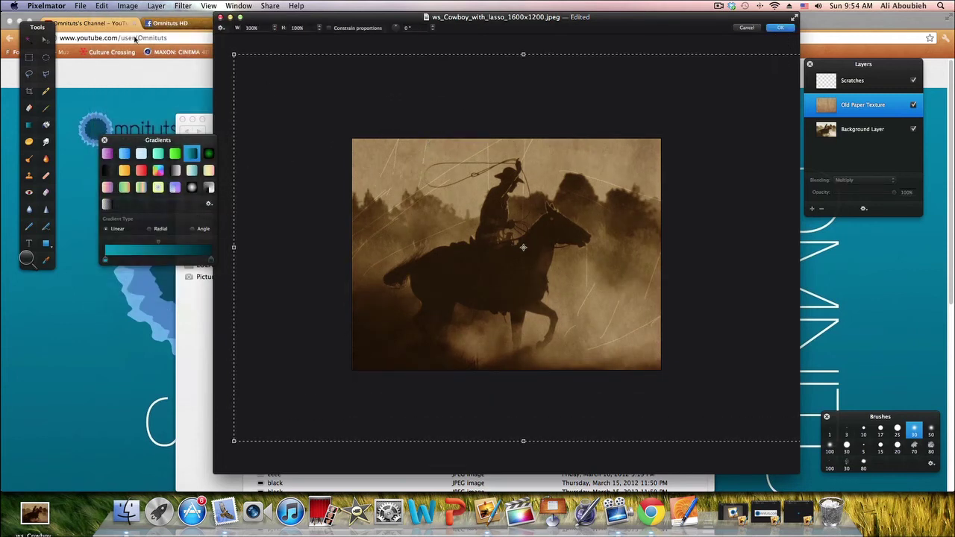
drag(233, 54, 393, 220)
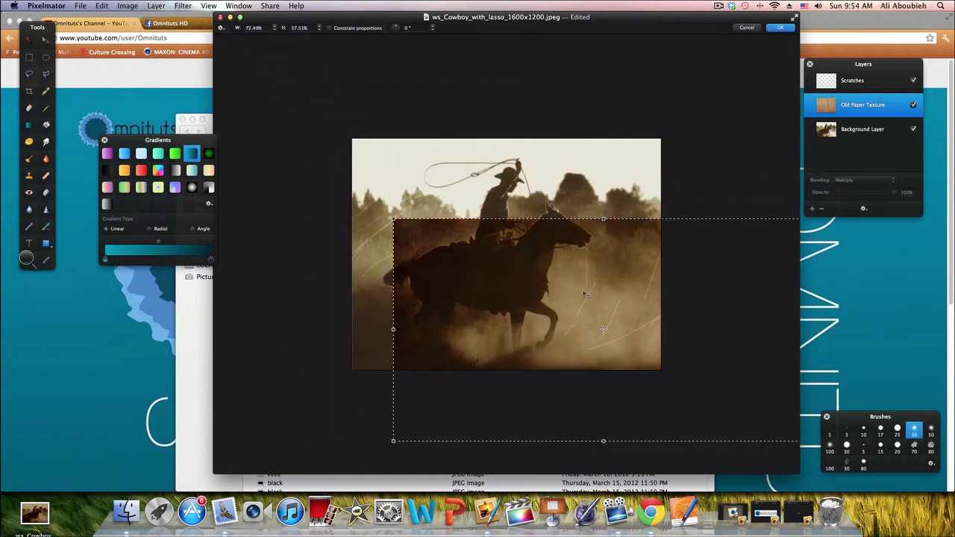
drag(586, 294, 543, 215)
drag(771, 370, 662, 371)
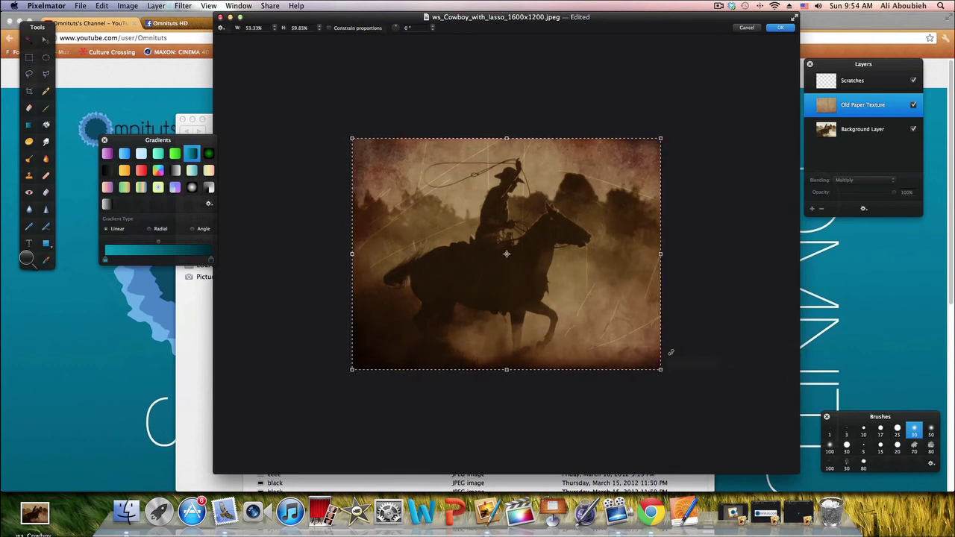
click(779, 28)
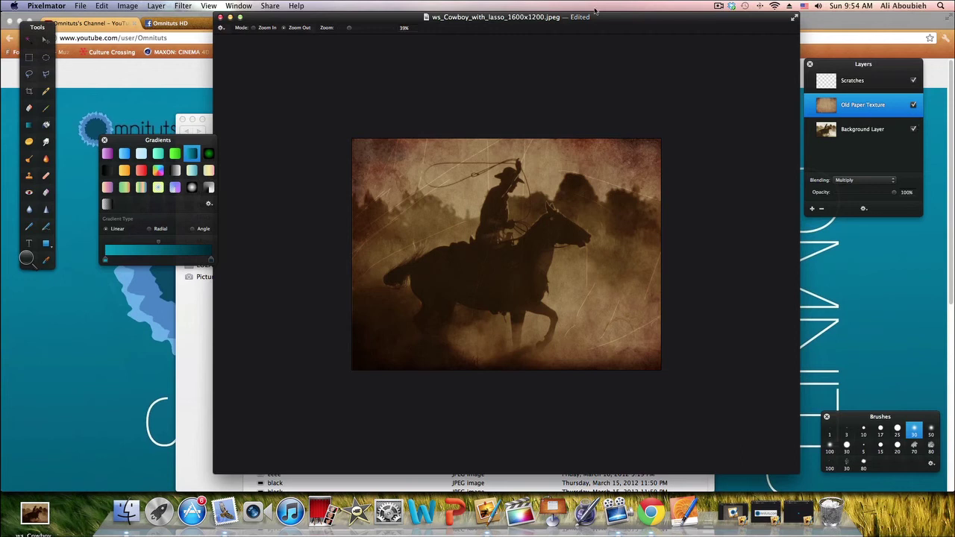
Apply Sepia Tone to the Old Paper Texture layer for a warmer yellow-brown cast
click(295, 5)
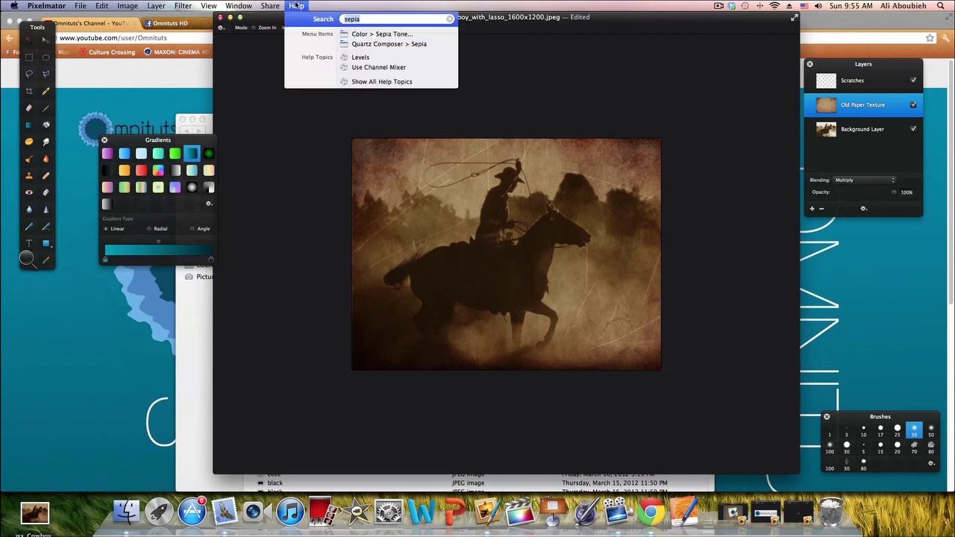
click(412, 36)
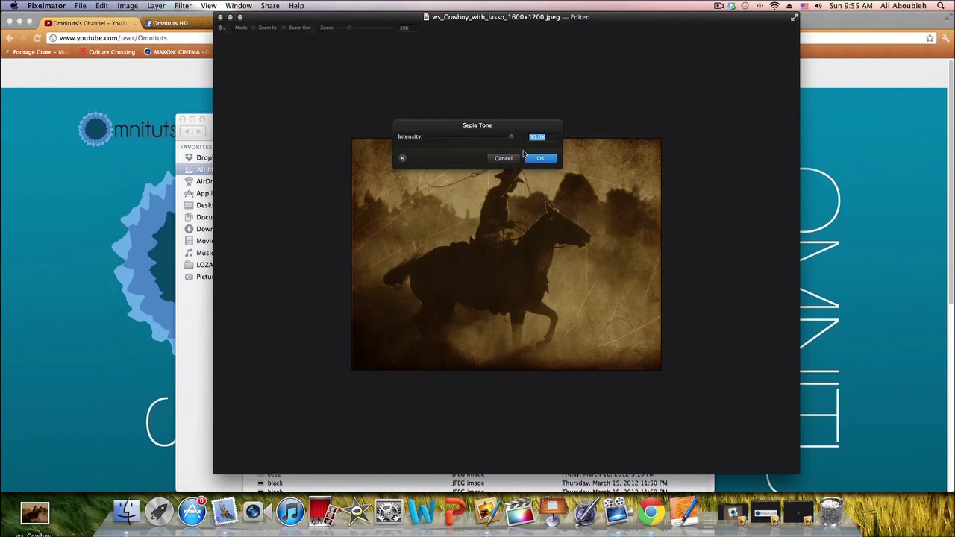
click(556, 158)
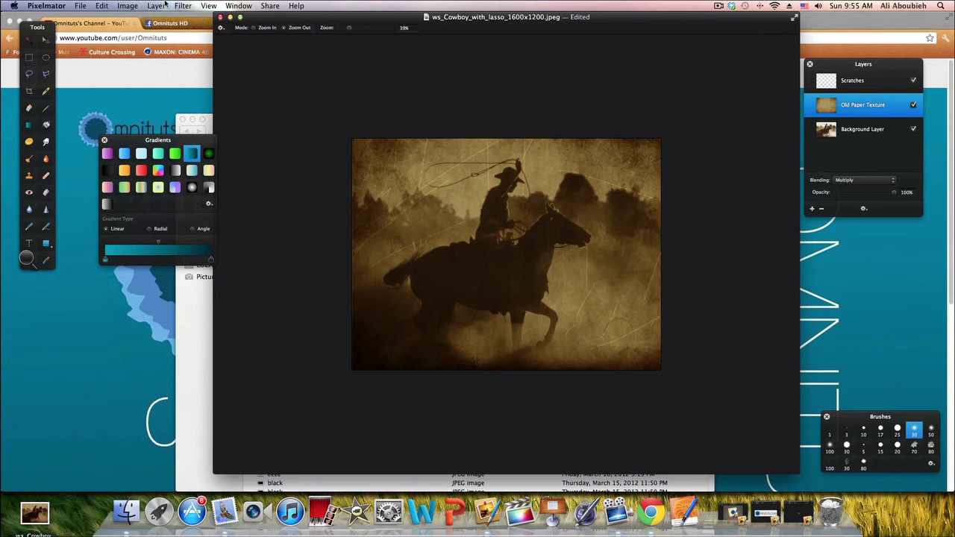
Start a JPEG export of the image with quality raised to Best
click(79, 6)
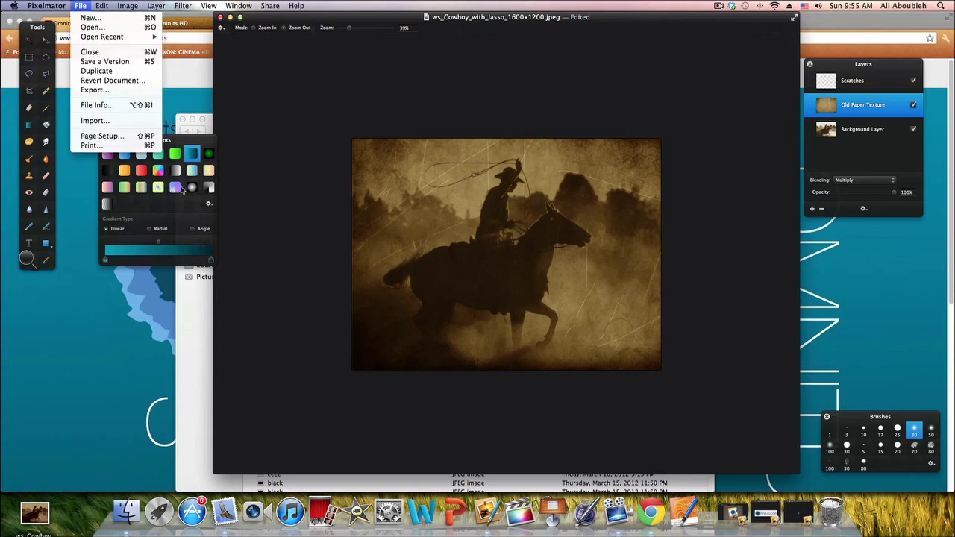
click(125, 90)
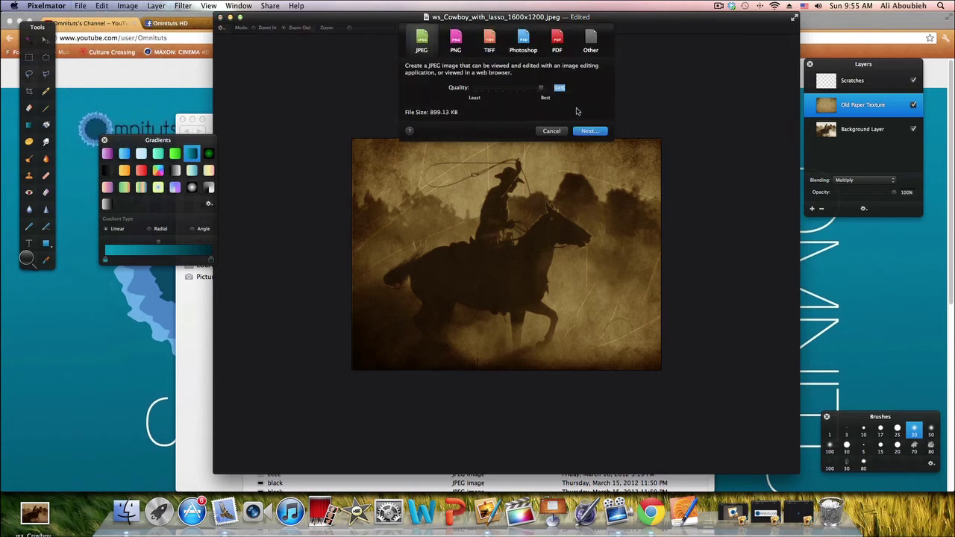
drag(540, 91, 558, 94)
click(597, 134)
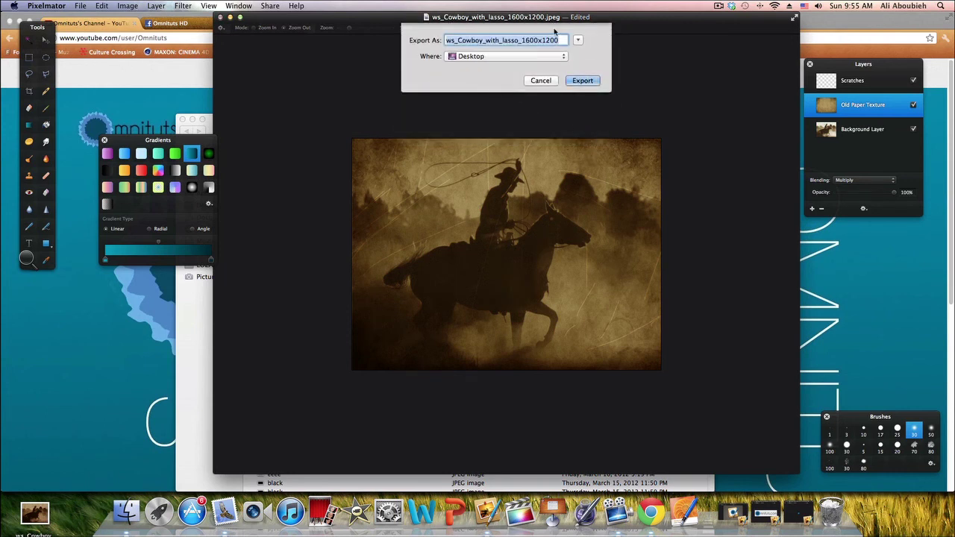
Name the export 'Vintage Cowboy' and save it to the Desktop
text(V)
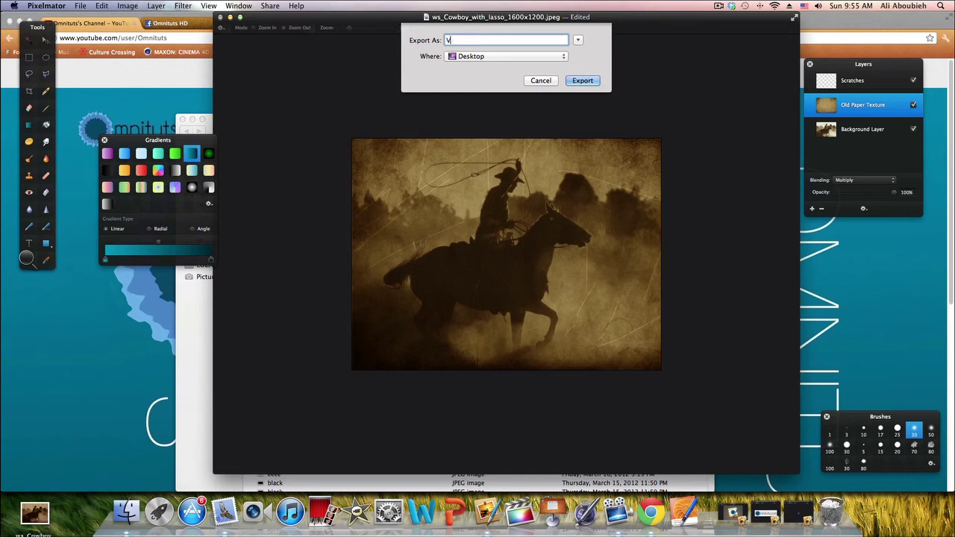
text(intage cowboy)
key(BackSpace)
text(C)
click(590, 80)
Find the exported Vintage Cowboy file in Finder and drag it into the Epicness folder
click(128, 511)
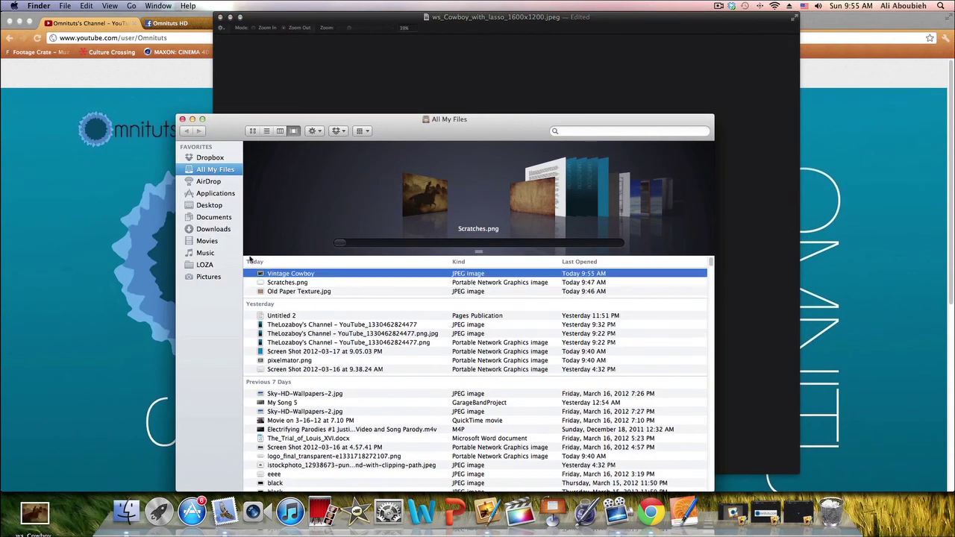
click(266, 281)
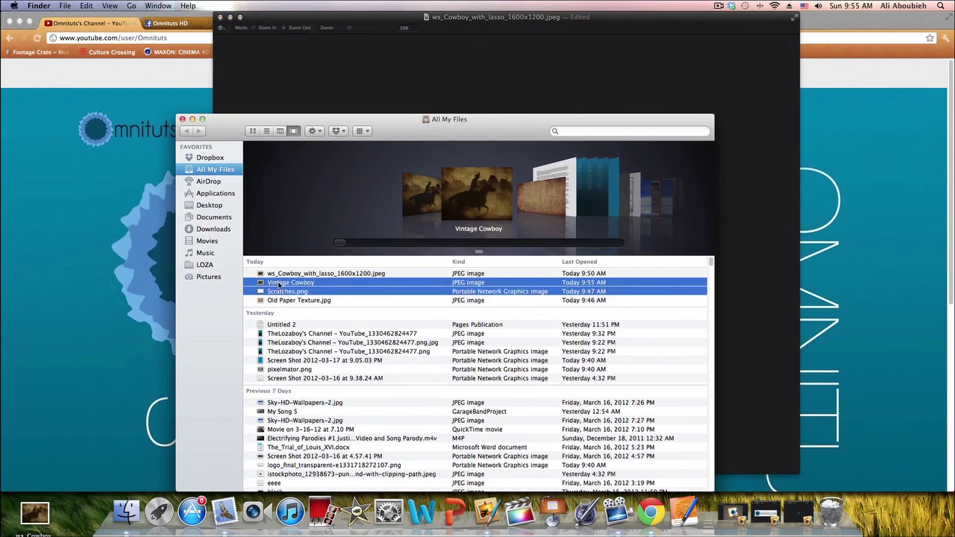
click(325, 301)
drag(323, 284, 286, 441)
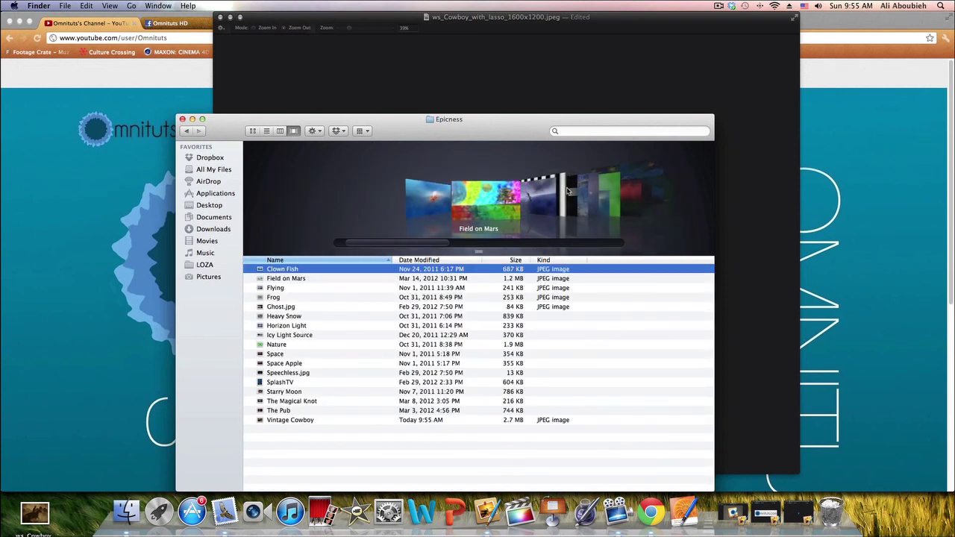
Check that Vintage Cowboy is in Epicness, then close the Finder window
click(567, 191)
scroll(567, 191, right, 10)
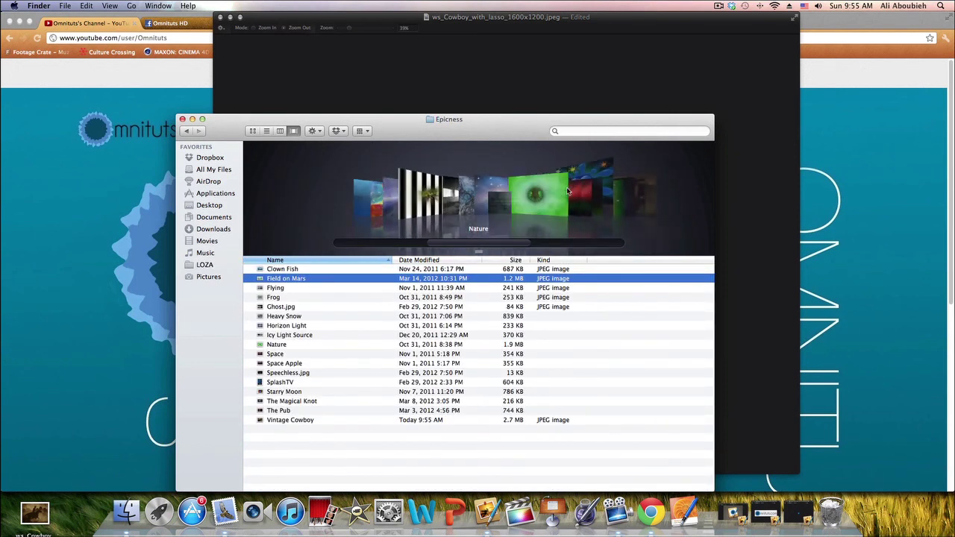
click(181, 119)
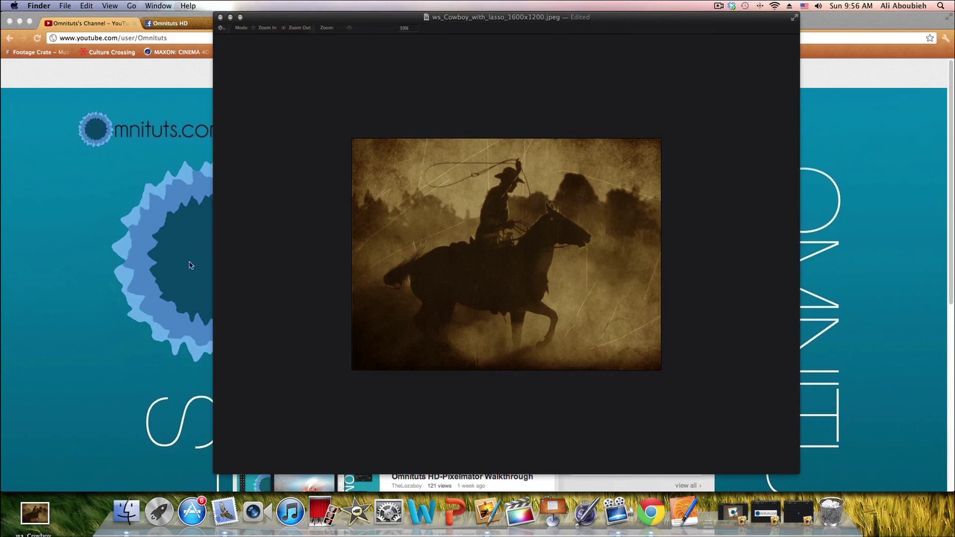
Bring Chrome forward and go from the Omnituts HD Facebook tab to the Twitter tab
click(195, 343)
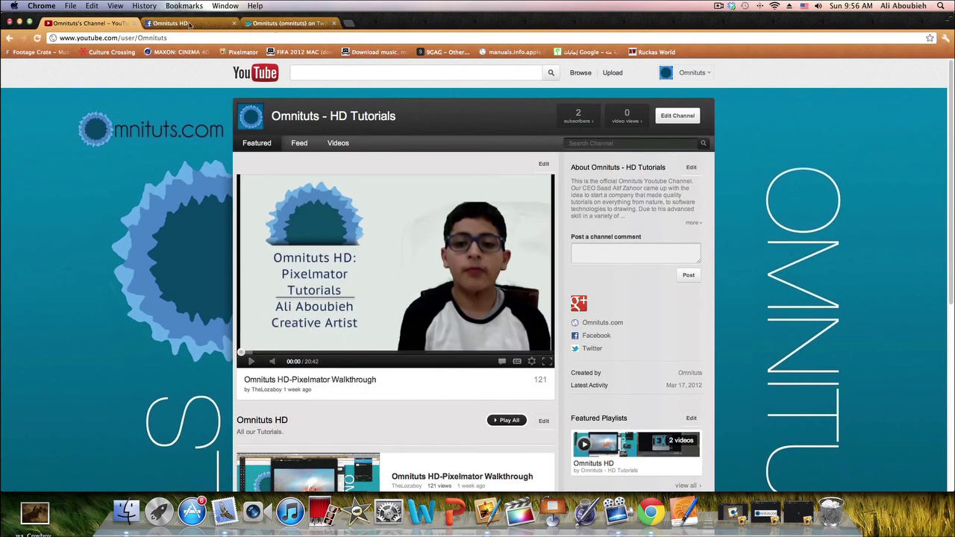
click(189, 24)
mouse_move(542, 259)
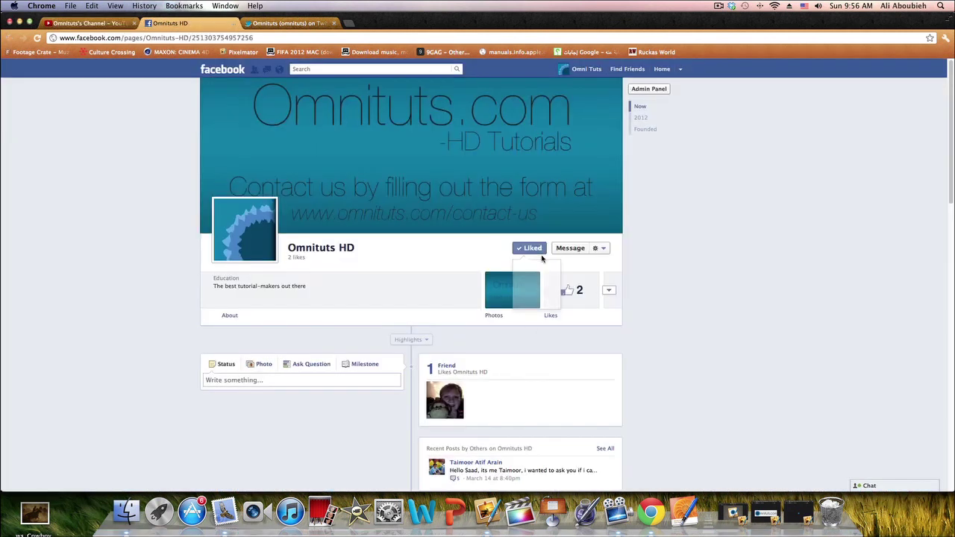
click(298, 24)
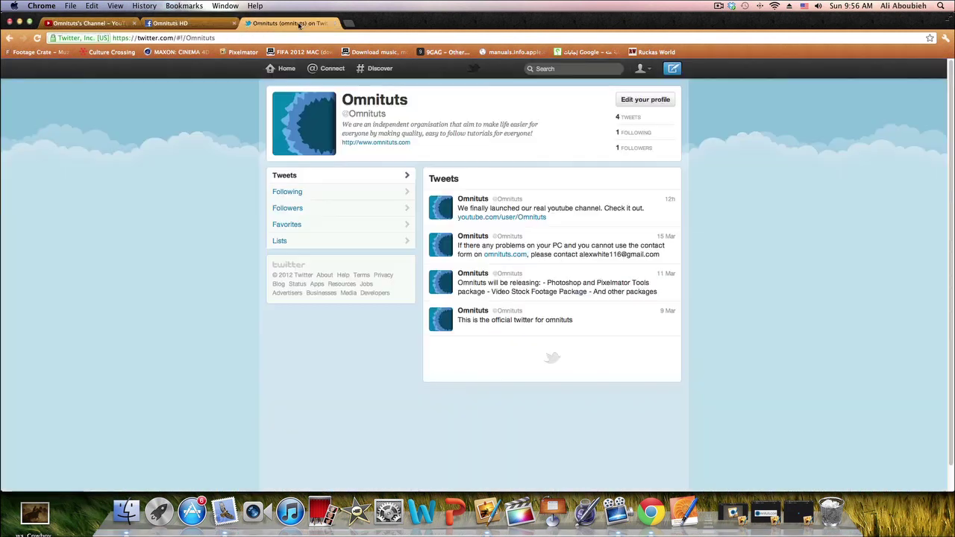